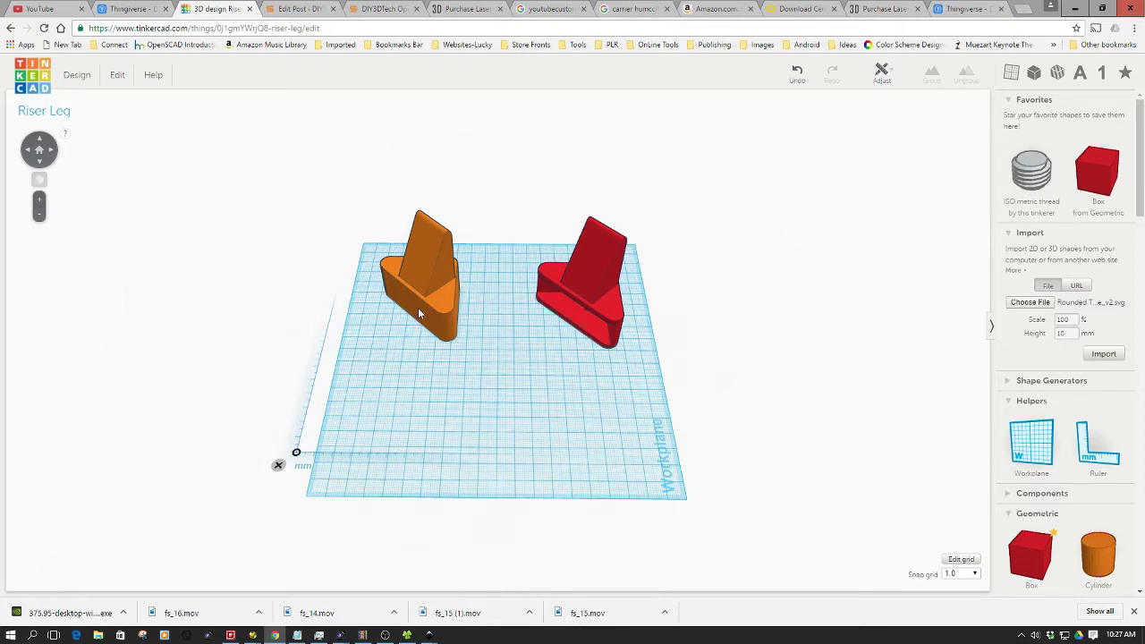
Step: Zoom and orbit the Tinkercad view around the two riser legs
{"action": "scroll", "coordinate": [418, 308], "scroll_direction": "up", "scroll_amount": 5}
{"action": "scroll", "coordinate": [439, 381], "scroll_direction": "up", "scroll_amount": 3}
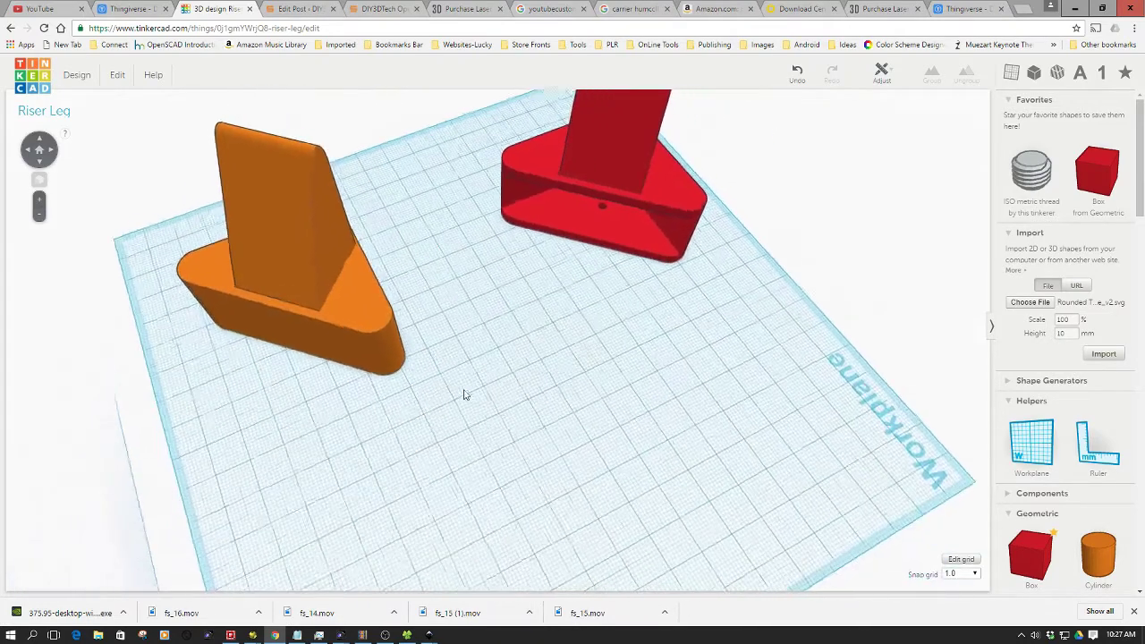
{"action": "right_click_drag", "start_coordinate": [463, 395], "coordinate": [339, 311]}
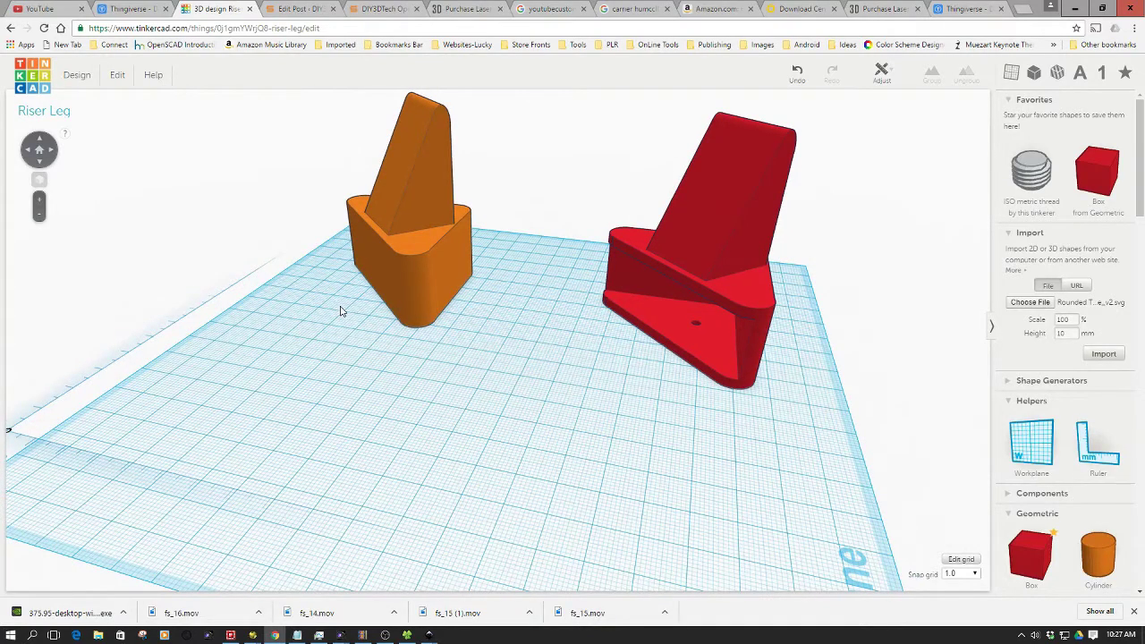
{"action": "right_click_drag", "start_coordinate": [340, 310], "coordinate": [341, 311]}
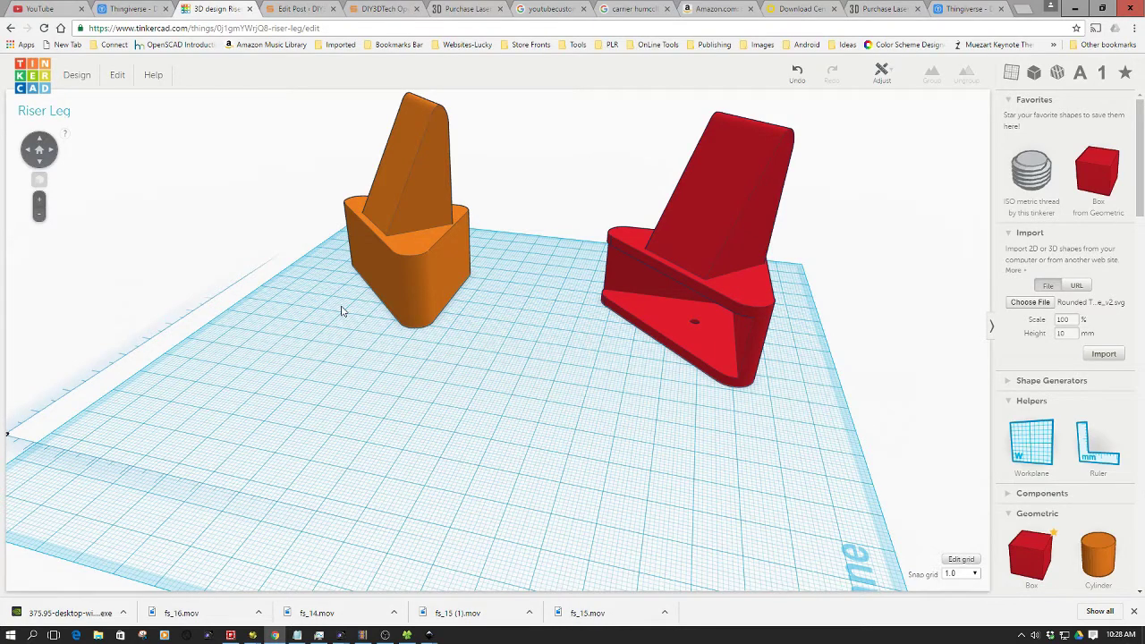
{"action": "scroll", "coordinate": [341, 310], "scroll_direction": "down", "scroll_amount": 2}
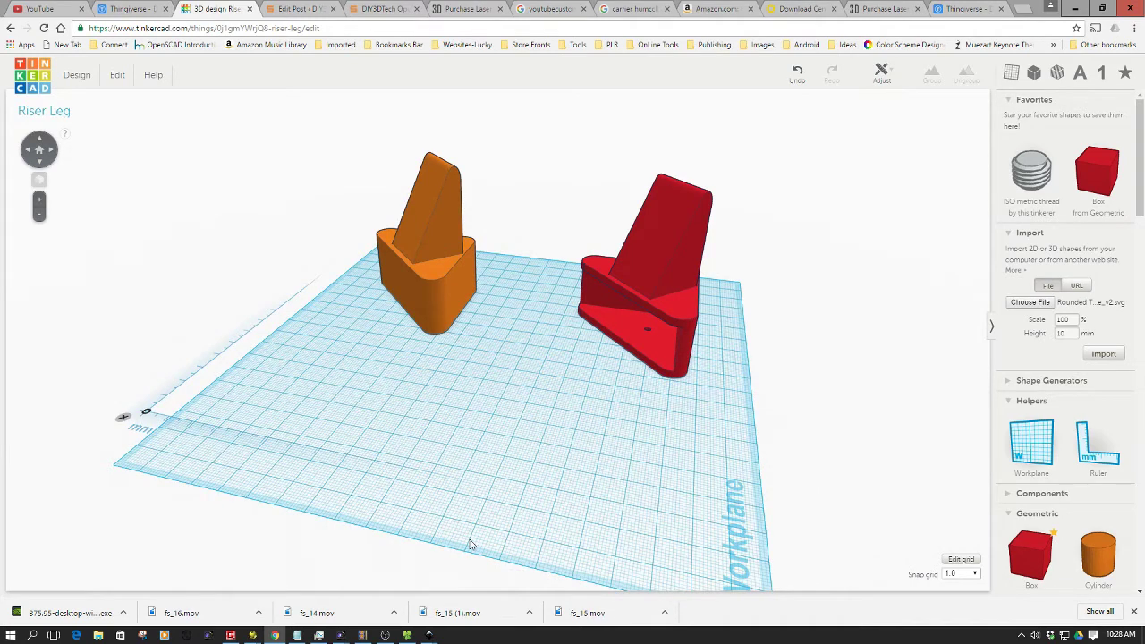
Step: Compare the Rounded Triangle_v1 and v2 drawings, ending on v1 with all construction shapes selected
{"action": "mouse_move", "coordinate": [430, 636]}
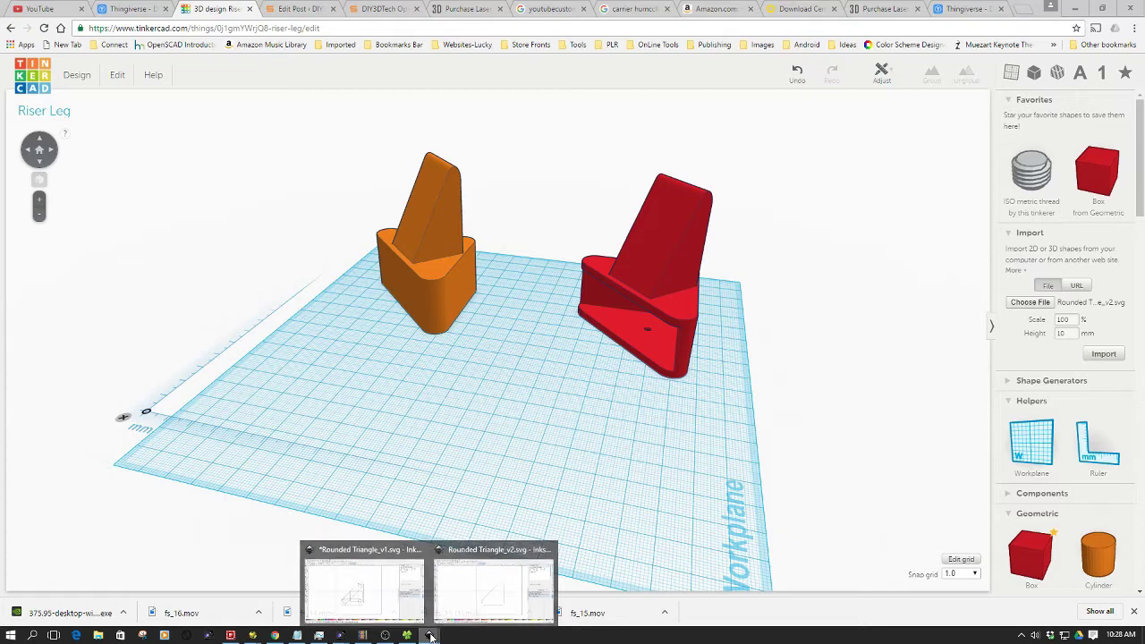
{"action": "left_click", "coordinate": [379, 609]}
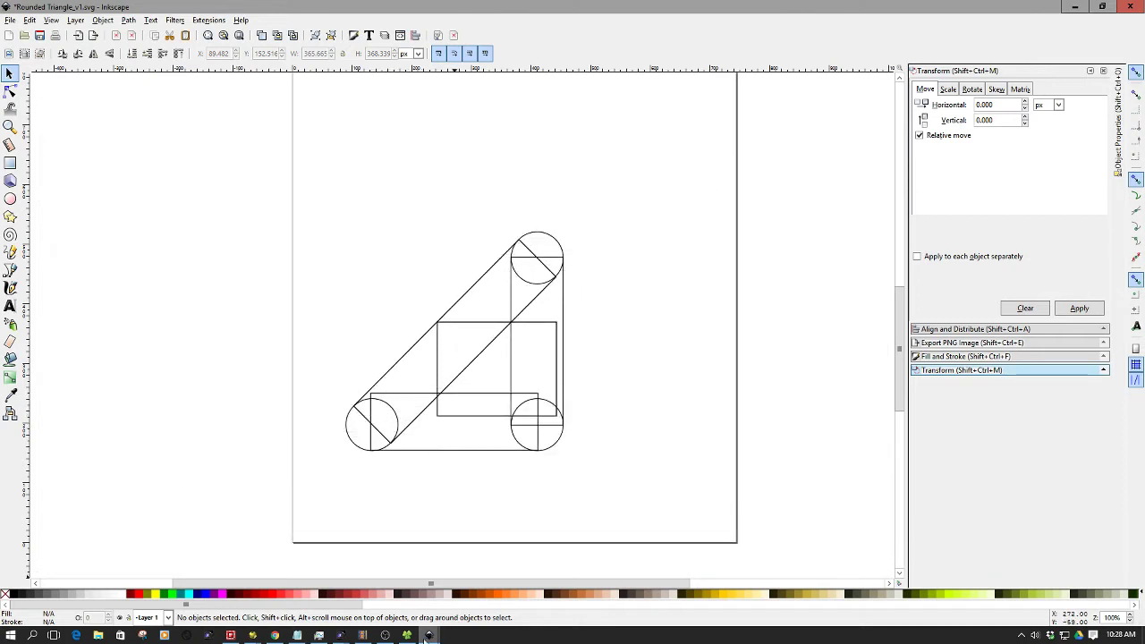
{"action": "mouse_move", "coordinate": [429, 637]}
{"action": "left_click", "coordinate": [486, 597]}
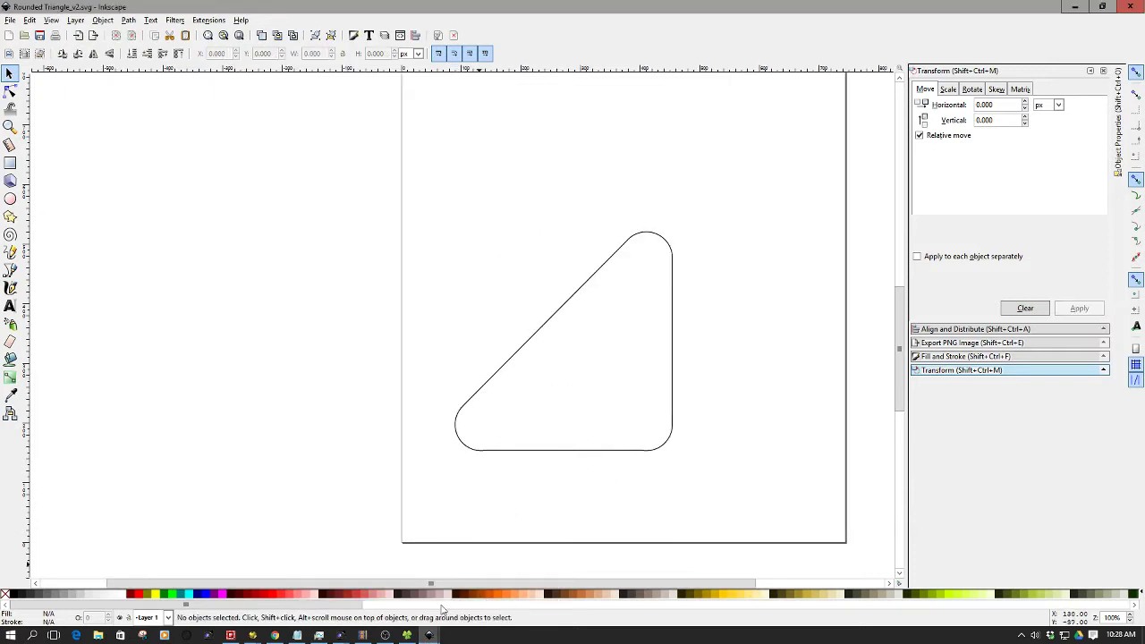
{"action": "mouse_move", "coordinate": [432, 635]}
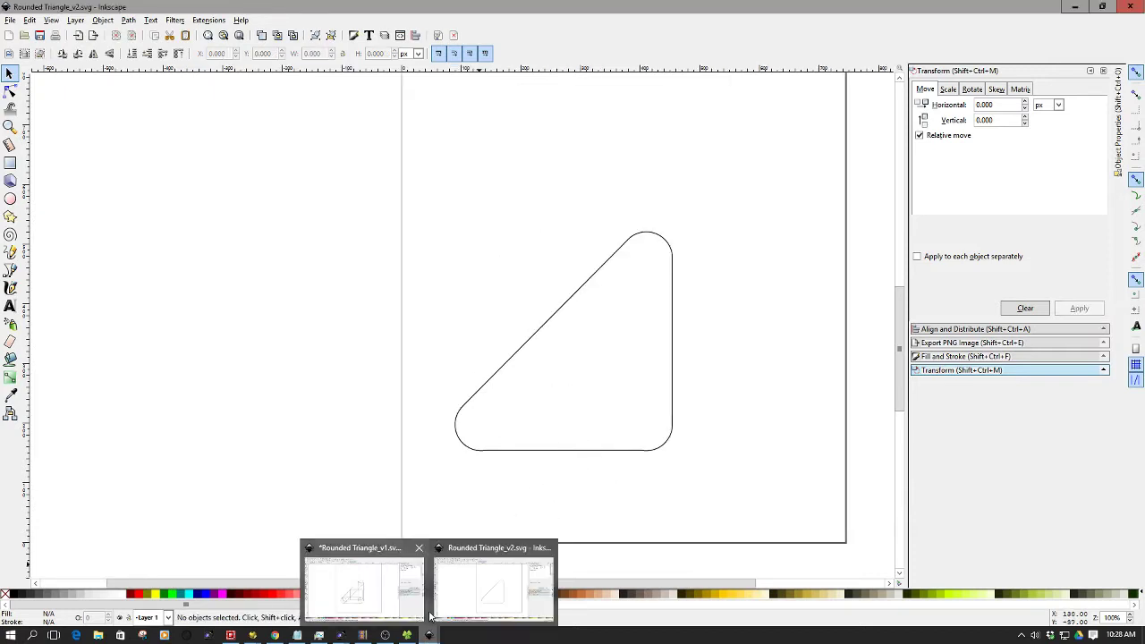
{"action": "mouse_move", "coordinate": [378, 613]}
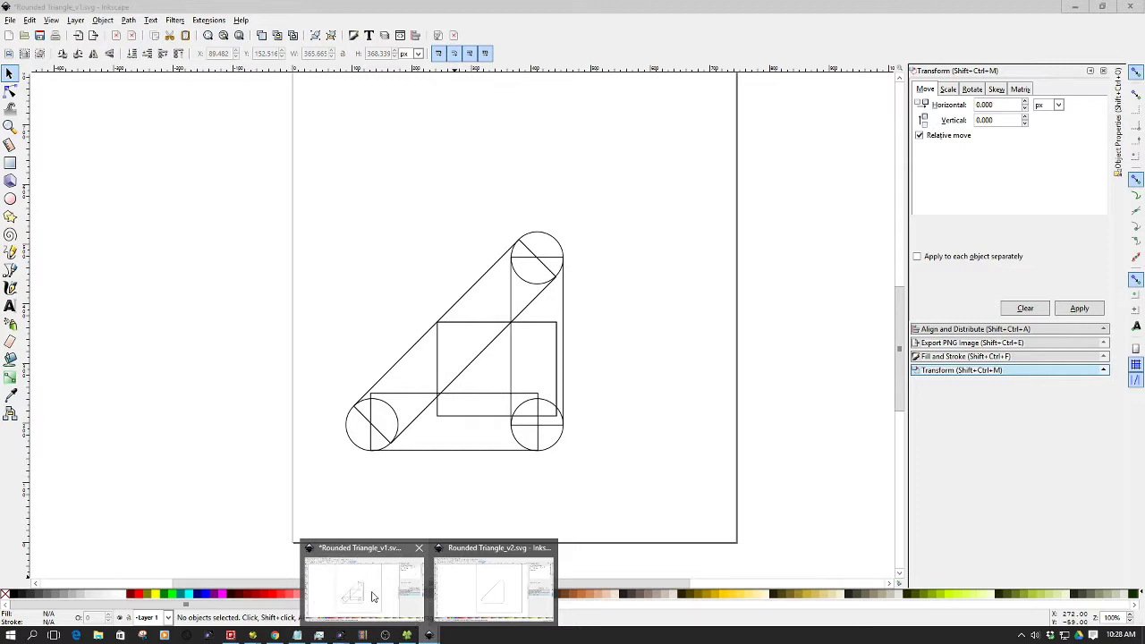
{"action": "left_click", "coordinate": [373, 597]}
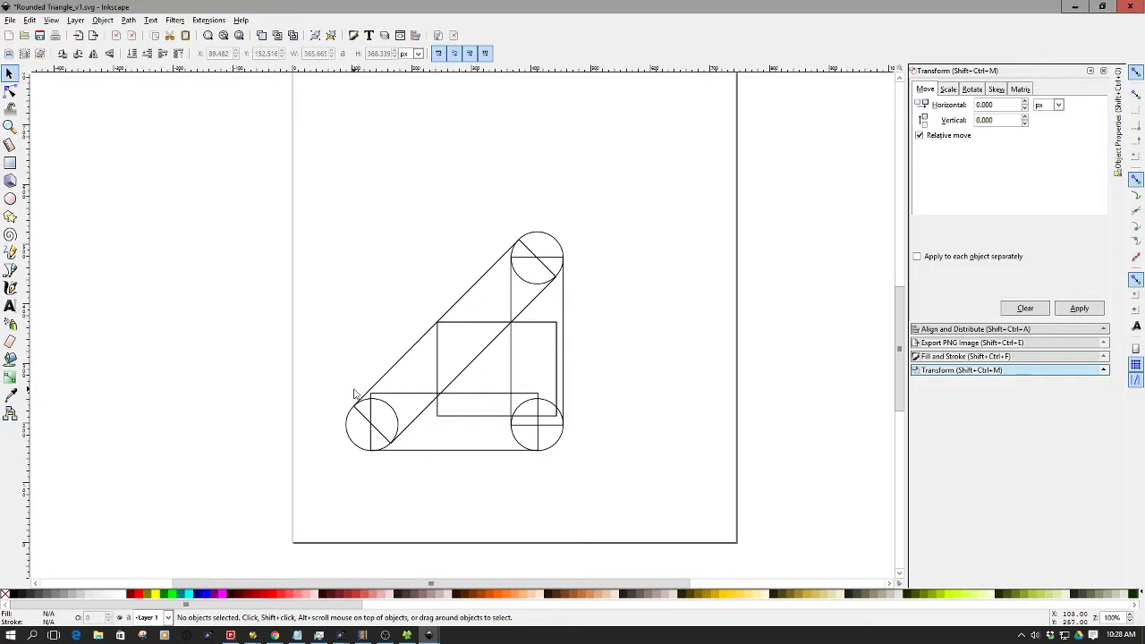
{"action": "mouse_move", "coordinate": [325, 221]}
{"action": "left_mouse_down"}
{"action": "mouse_move", "coordinate": [465, 498]}
{"action": "mouse_move", "coordinate": [635, 479]}
{"action": "left_mouse_up"}
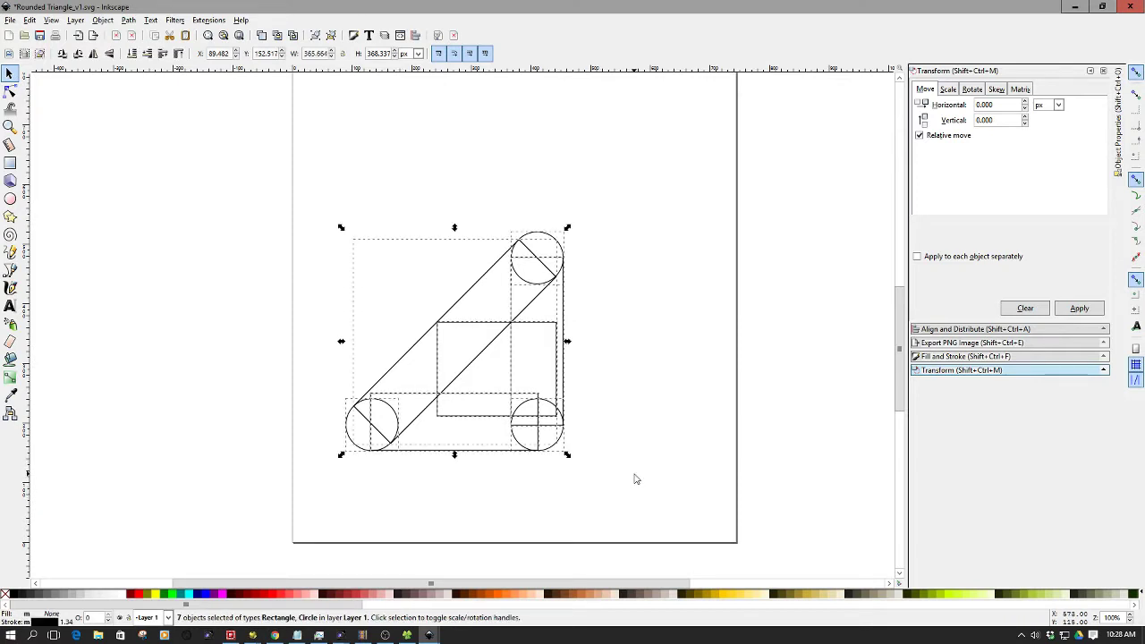
Step: Union the seven construction shapes into one rounded triangle, then undo the merge
{"action": "left_click", "coordinate": [127, 21]}
{"action": "left_click", "coordinate": [149, 90]}
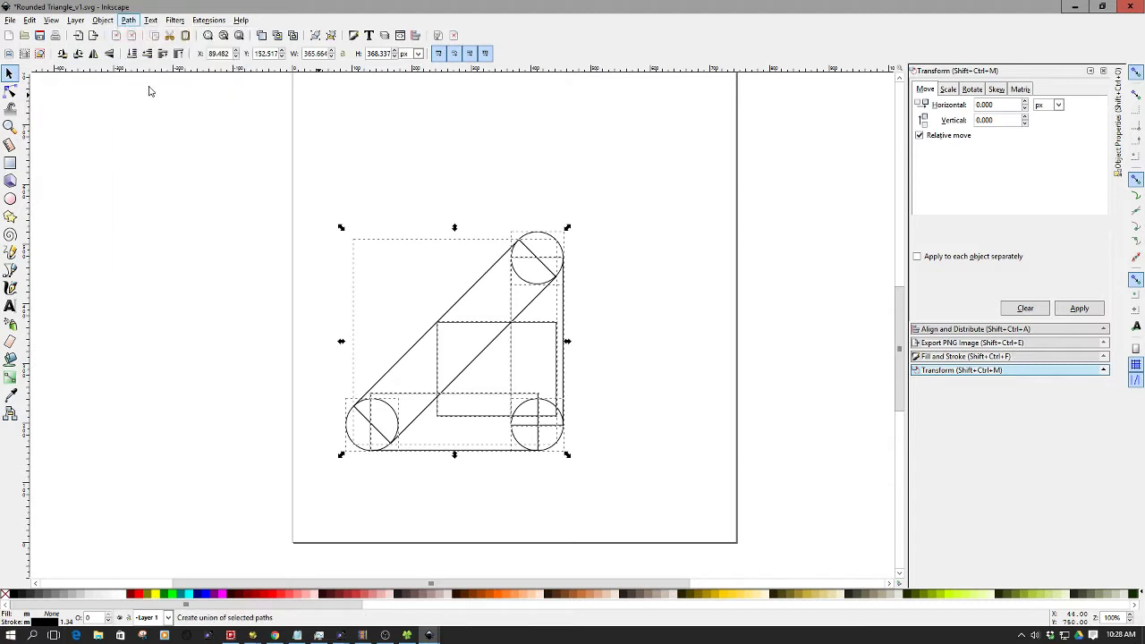
{"action": "left_click", "coordinate": [607, 285]}
{"action": "key", "text": "ctrl+z"}
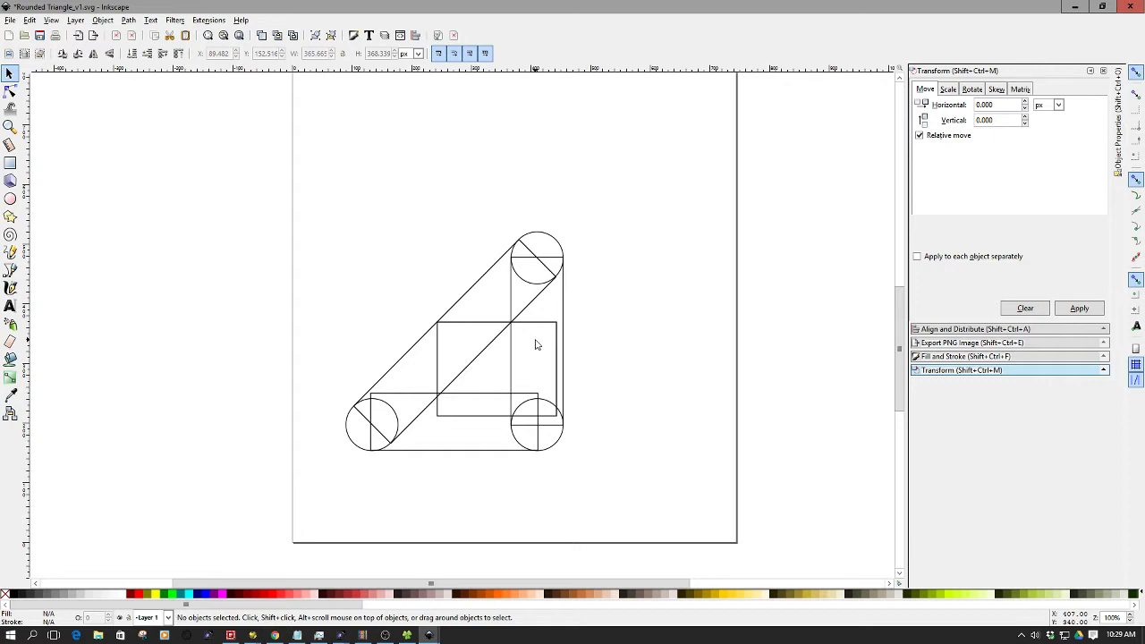
Step: Switch to Rounded Triangle_v2, dismiss the File menu unused, and return to Tinkercad
{"action": "mouse_move", "coordinate": [429, 635]}
{"action": "left_click", "coordinate": [483, 595]}
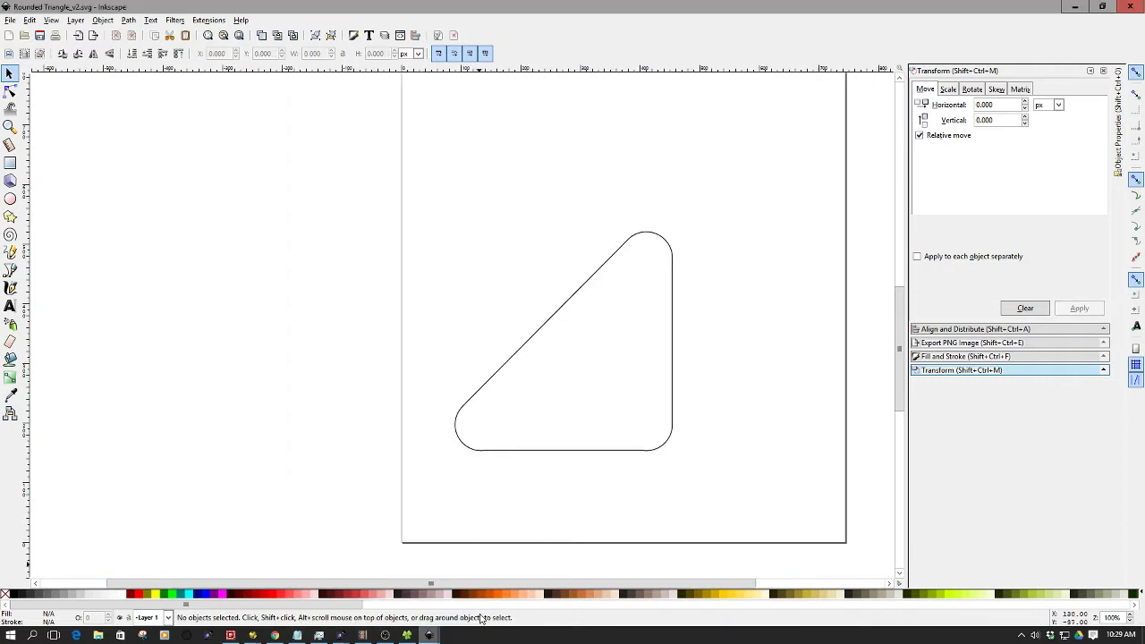
{"action": "left_click", "coordinate": [13, 19]}
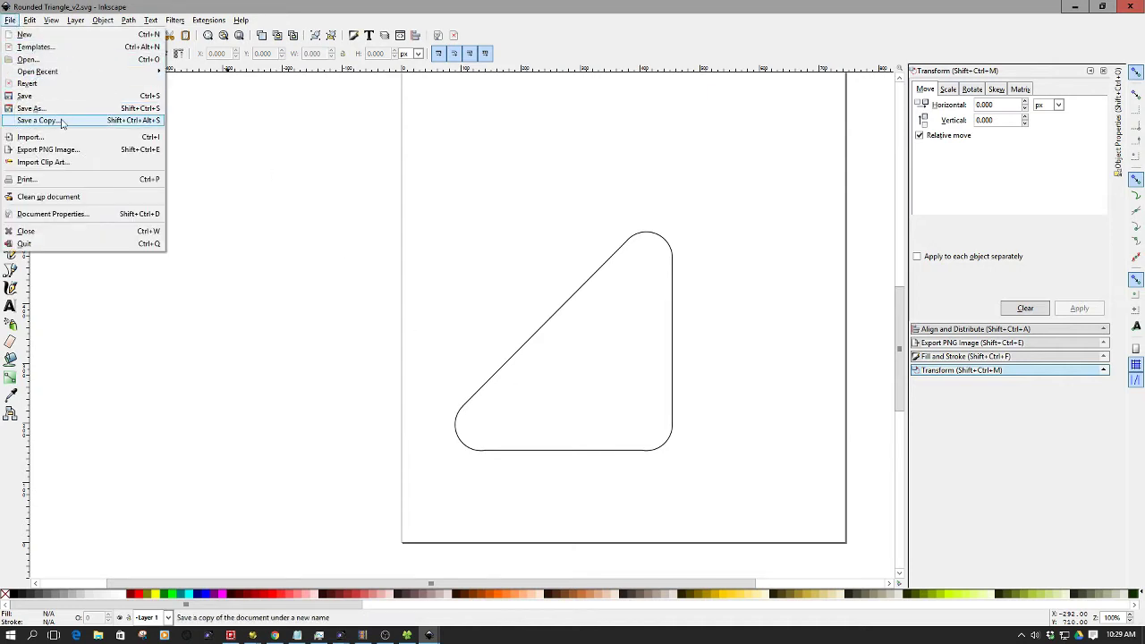
{"action": "left_click", "coordinate": [684, 306]}
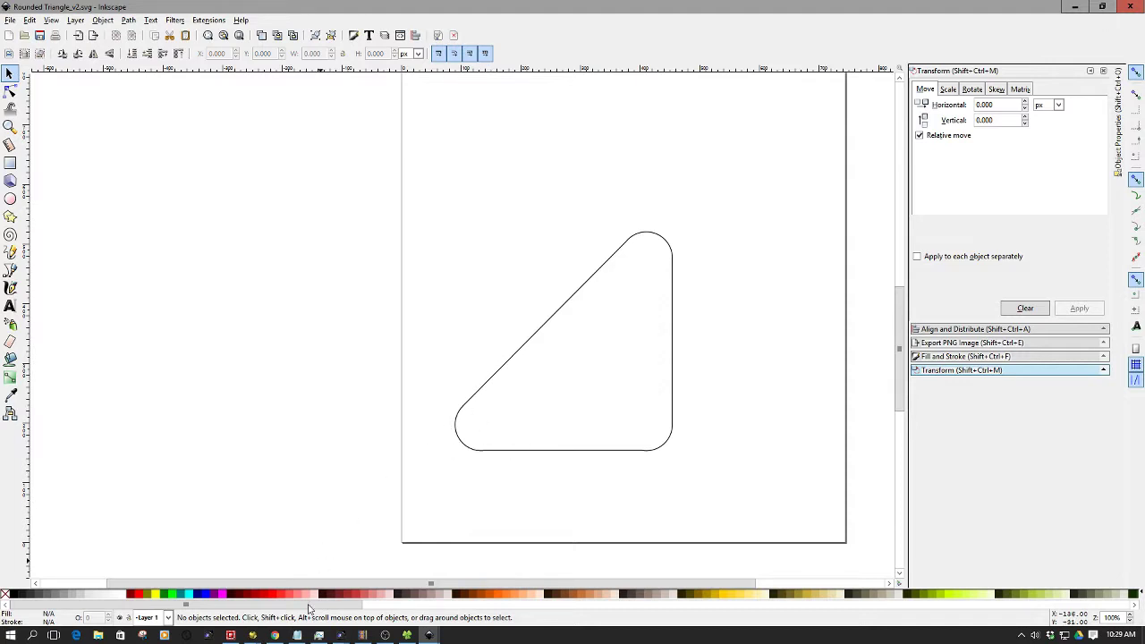
{"action": "left_click", "coordinate": [275, 635]}
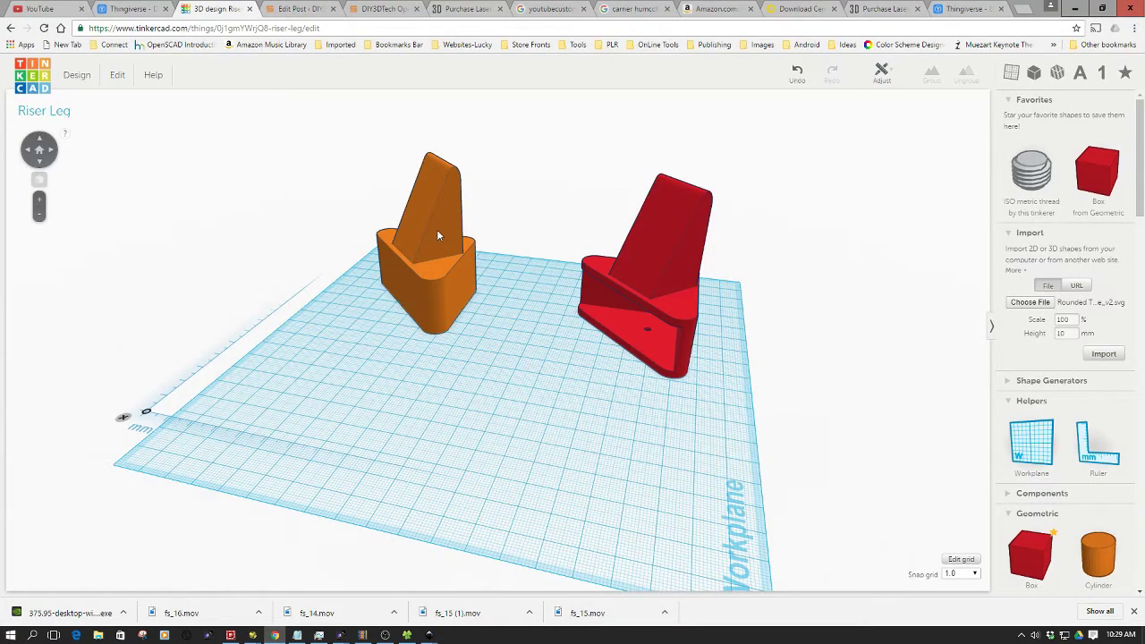
Step: Import Rounded Triangle_v2.svg at 100% scale and 10 mm height, then view the v2 drawing
{"action": "scroll", "coordinate": [510, 370], "scroll_direction": "down", "scroll_amount": 3}
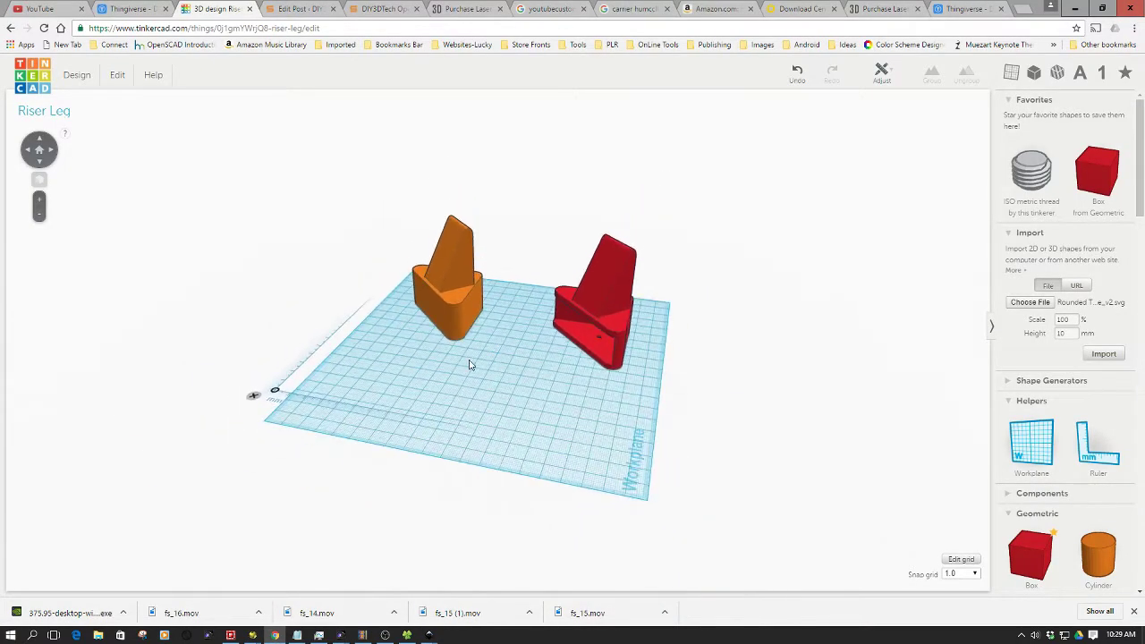
{"action": "scroll", "coordinate": [471, 363], "scroll_direction": "up", "scroll_amount": 3}
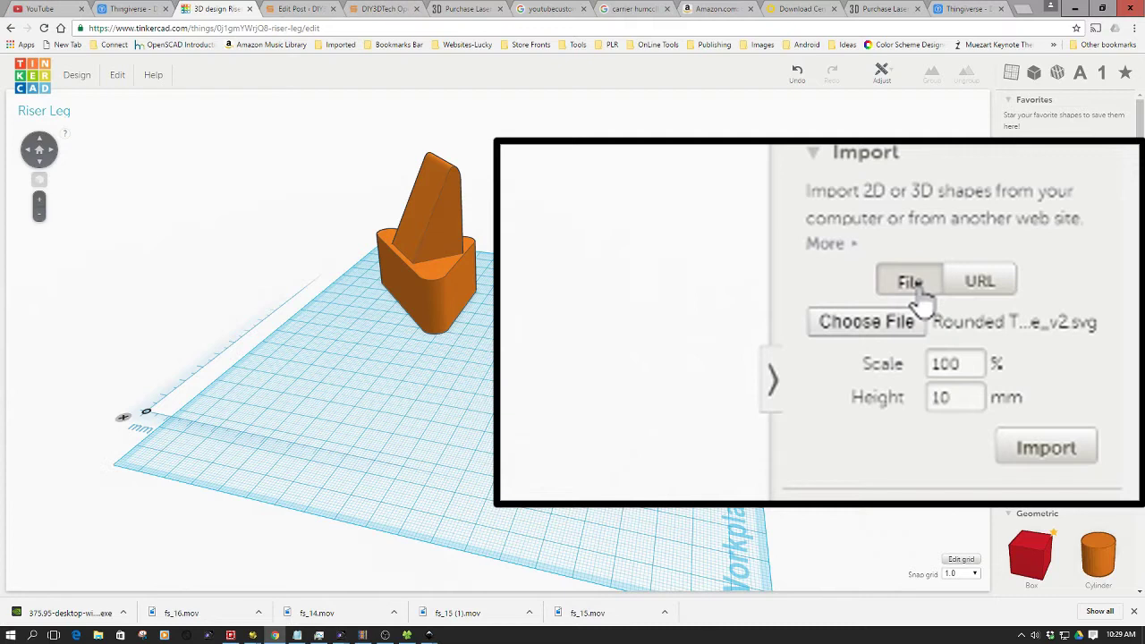
{"action": "left_click_drag", "start_coordinate": [854, 332], "coordinate": [866, 345]}
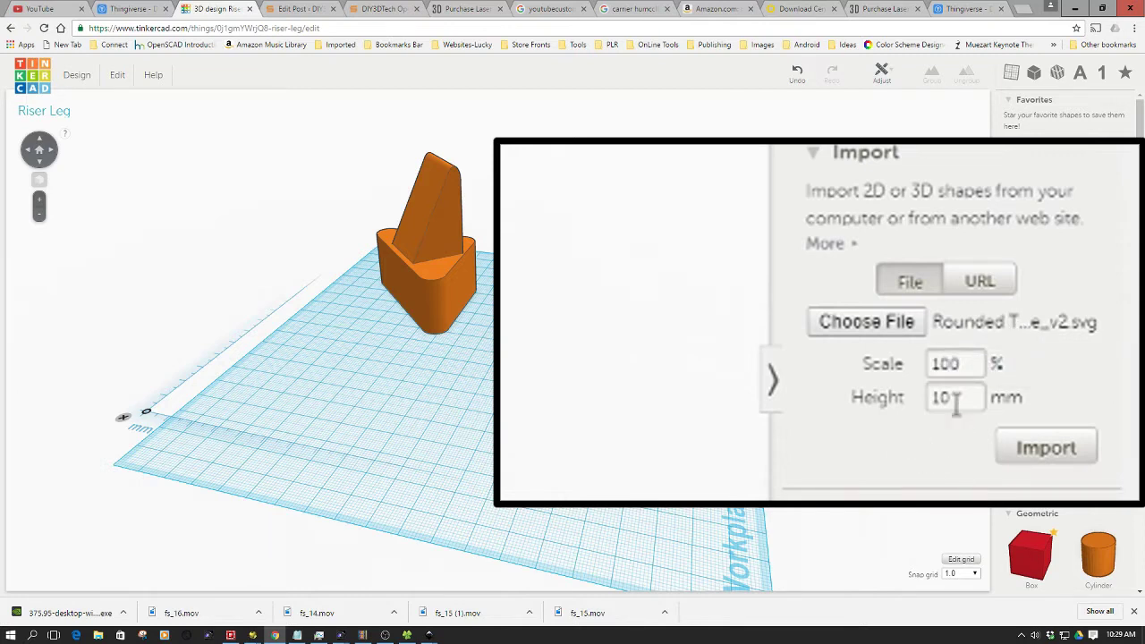
{"action": "left_click_drag", "start_coordinate": [955, 405], "coordinate": [894, 407]}
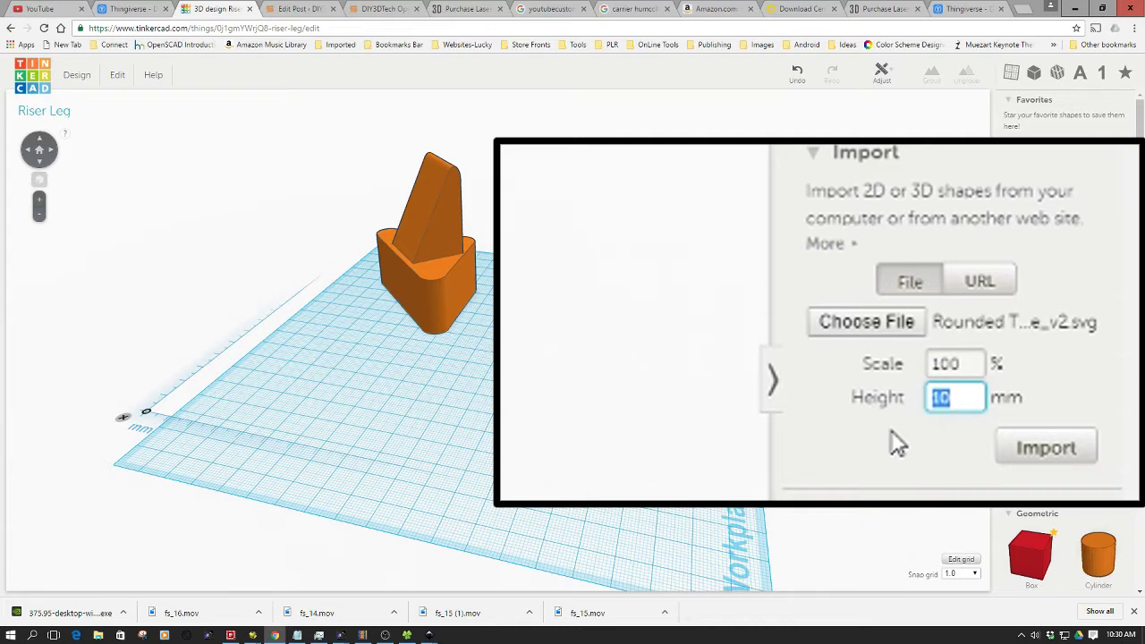
{"action": "left_click", "coordinate": [1036, 452]}
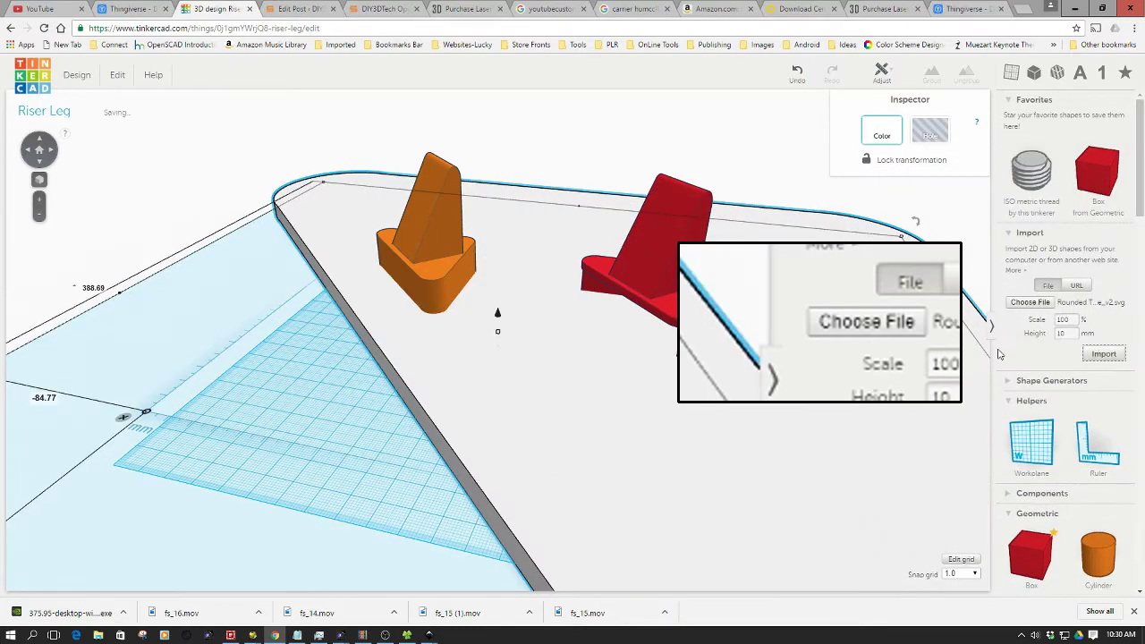
{"action": "scroll", "coordinate": [556, 337], "scroll_direction": "down", "scroll_amount": 5}
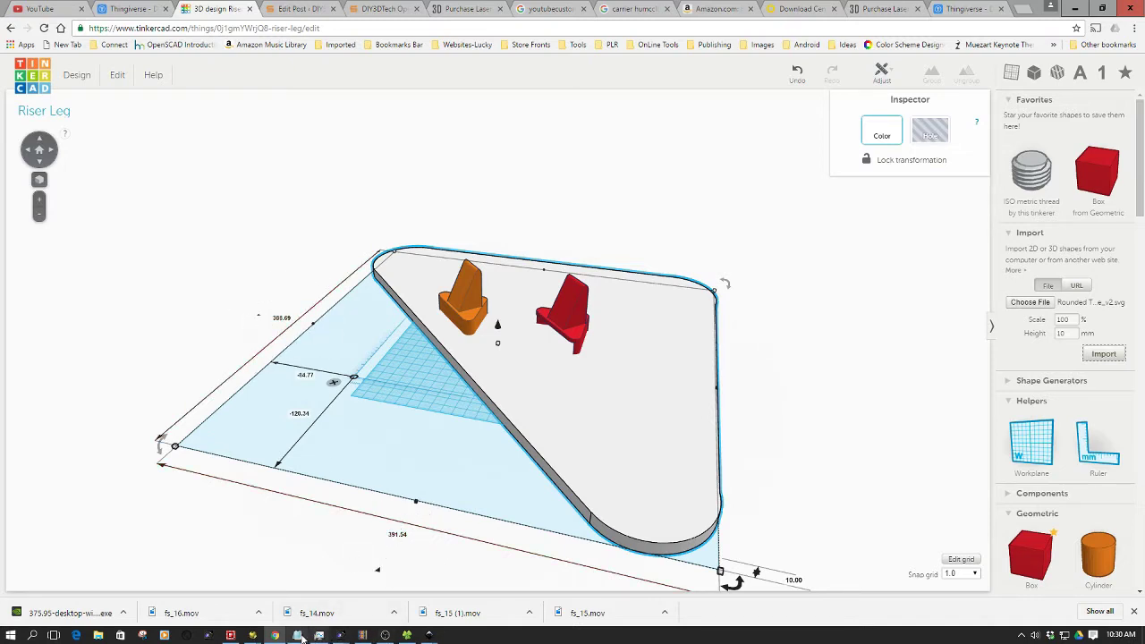
{"action": "mouse_move", "coordinate": [430, 635]}
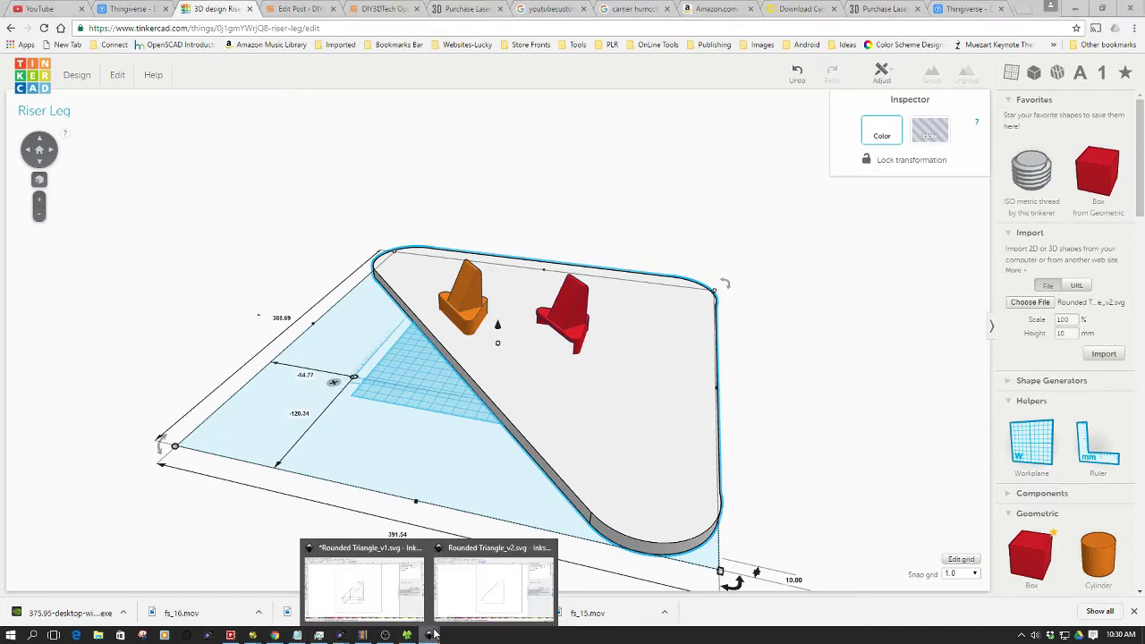
{"action": "left_click", "coordinate": [472, 599]}
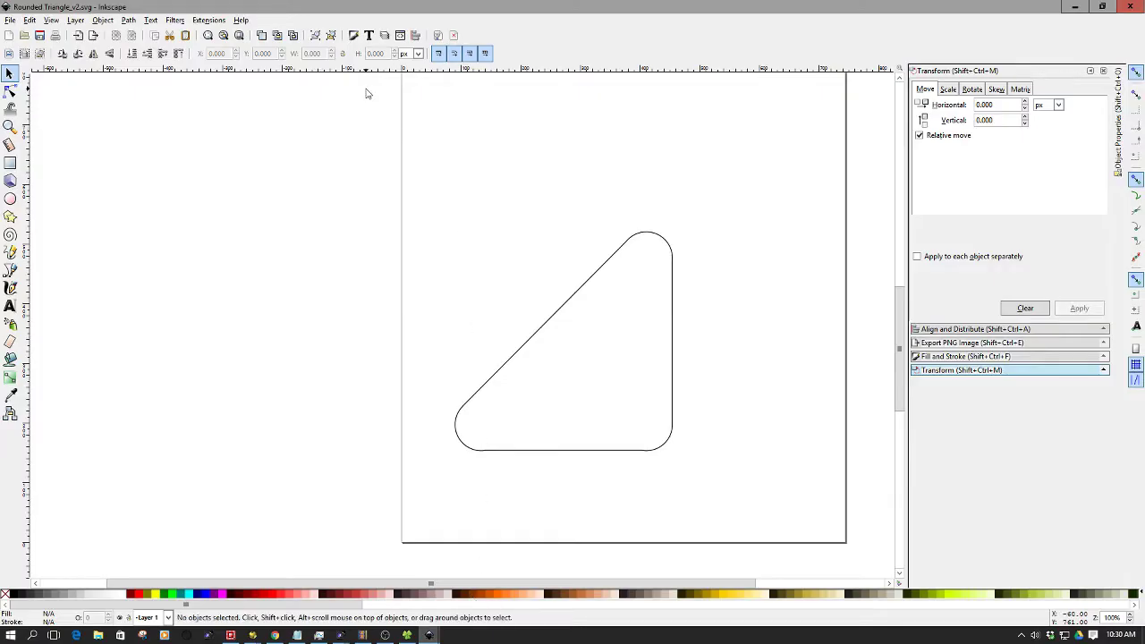
Step: Switch Inkscape's units to mm to read the triangle's 103.195 × 103.953 mm size
{"action": "left_click", "coordinate": [533, 334]}
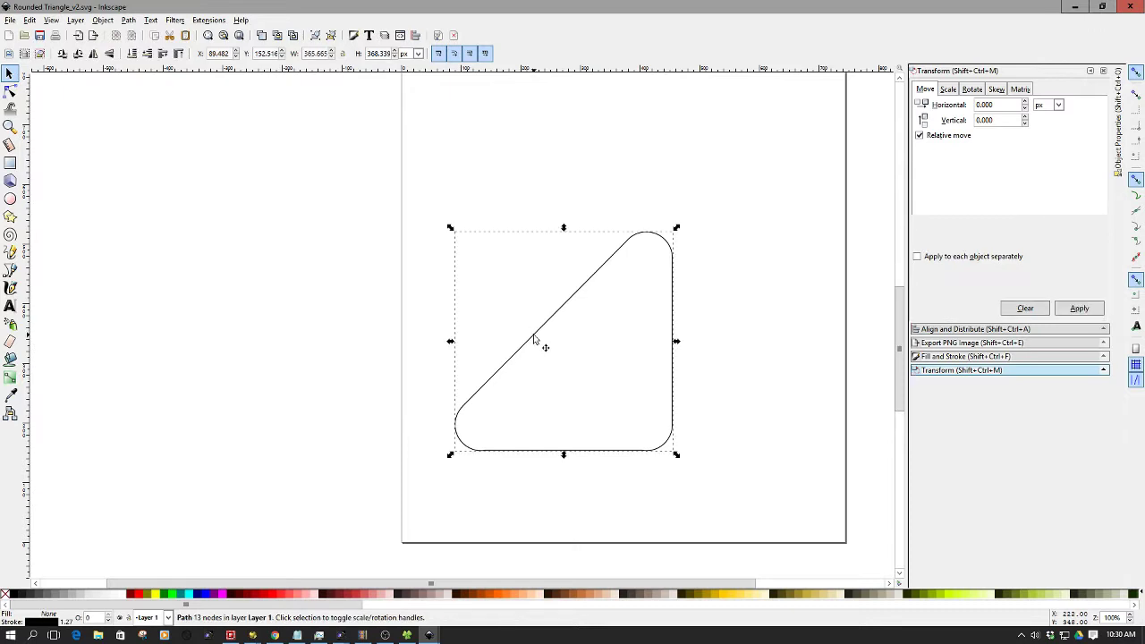
{"action": "left_click", "coordinate": [381, 56]}
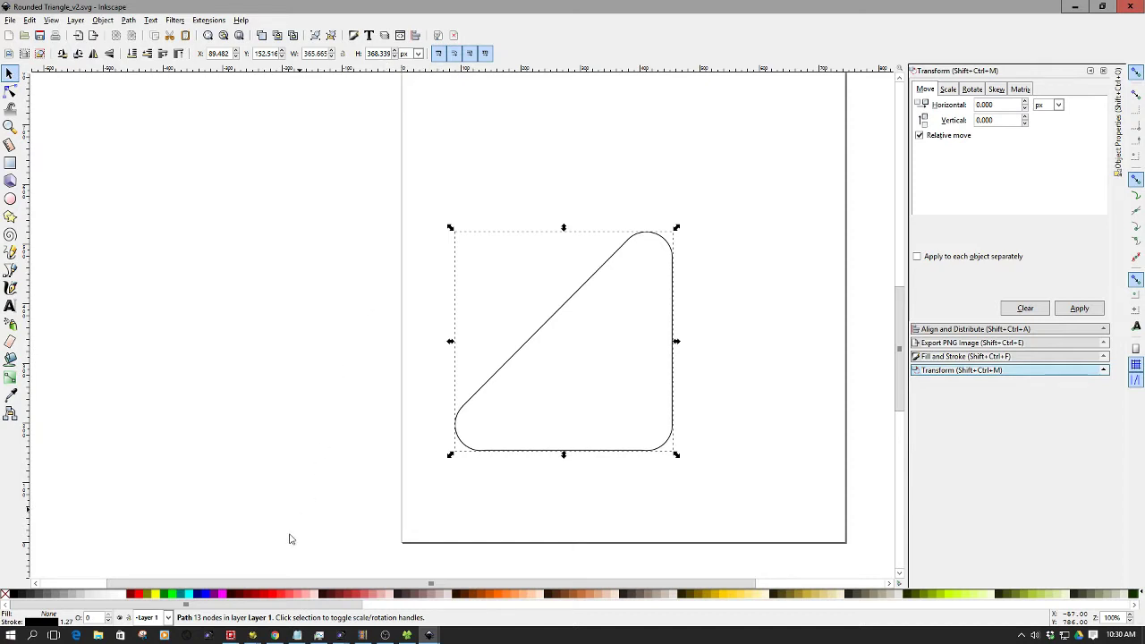
{"action": "left_click", "coordinate": [276, 635]}
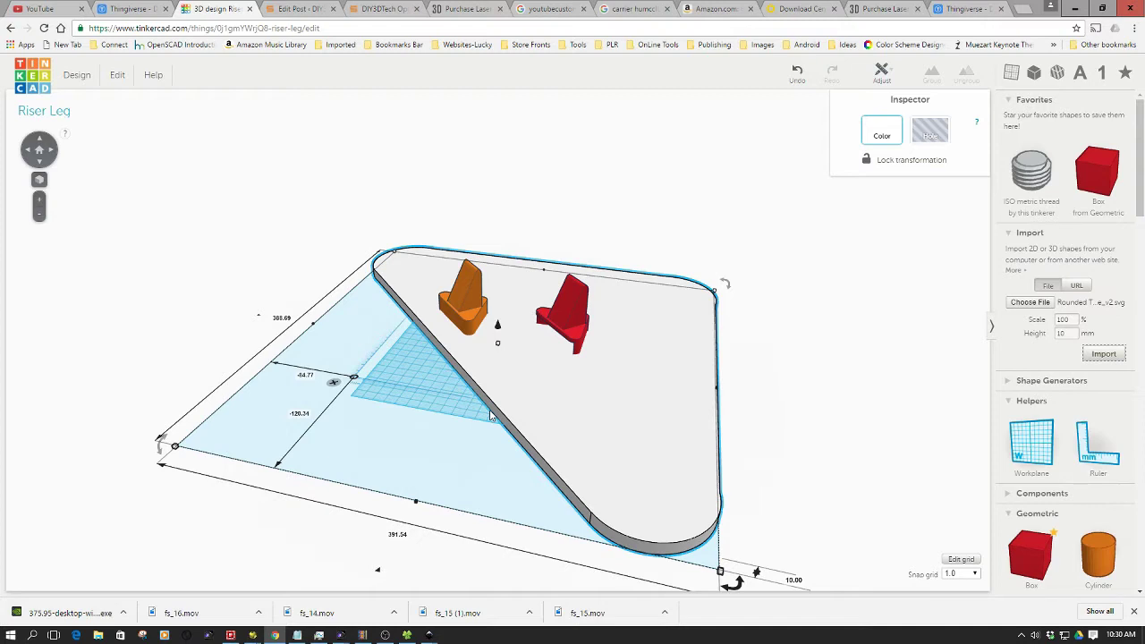
{"action": "mouse_move", "coordinate": [430, 635]}
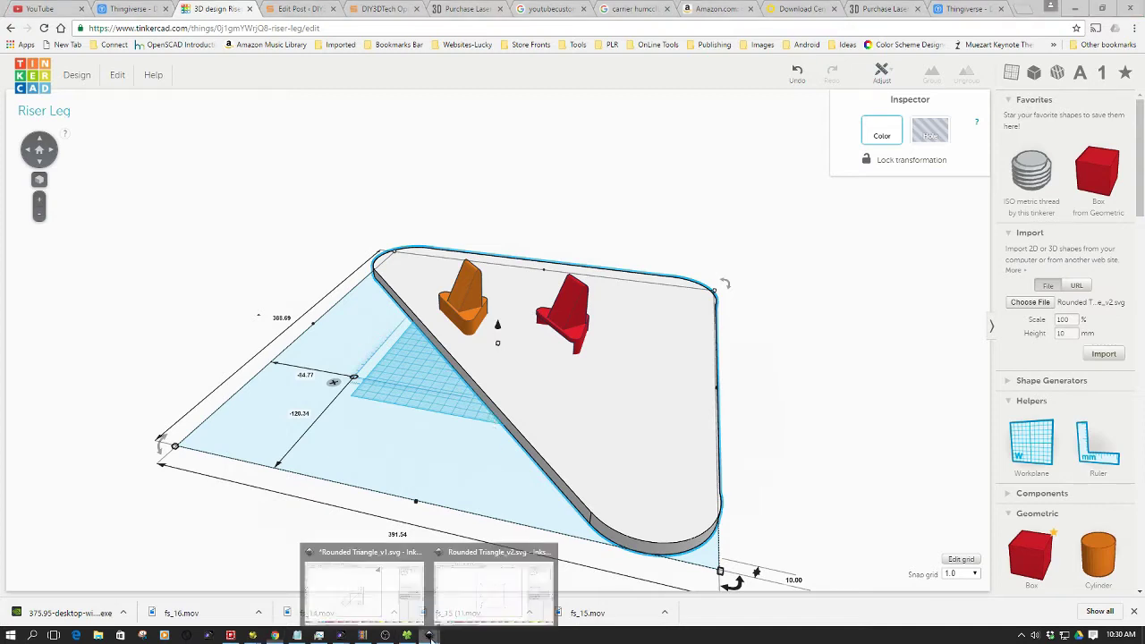
{"action": "left_click", "coordinate": [494, 586]}
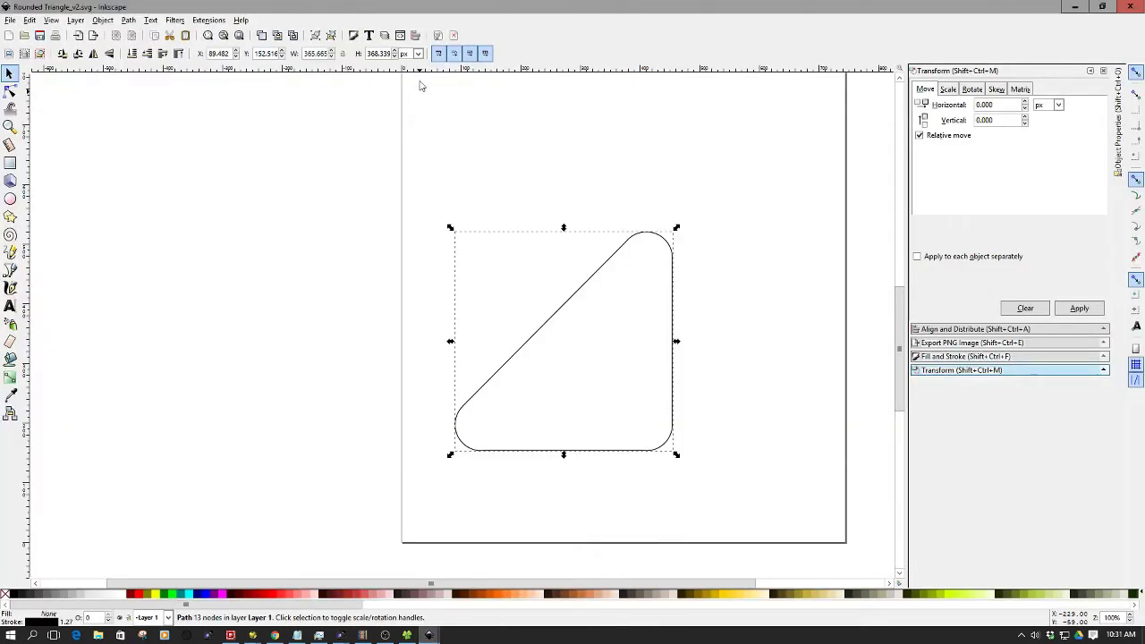
{"action": "left_click", "coordinate": [418, 53]}
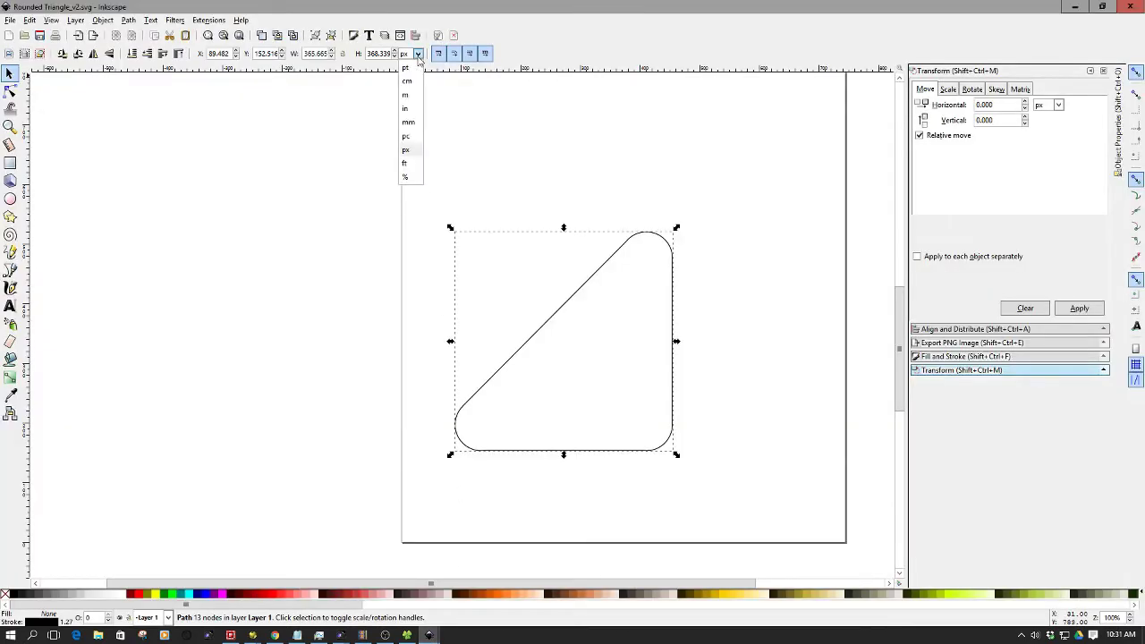
{"action": "left_click", "coordinate": [412, 126]}
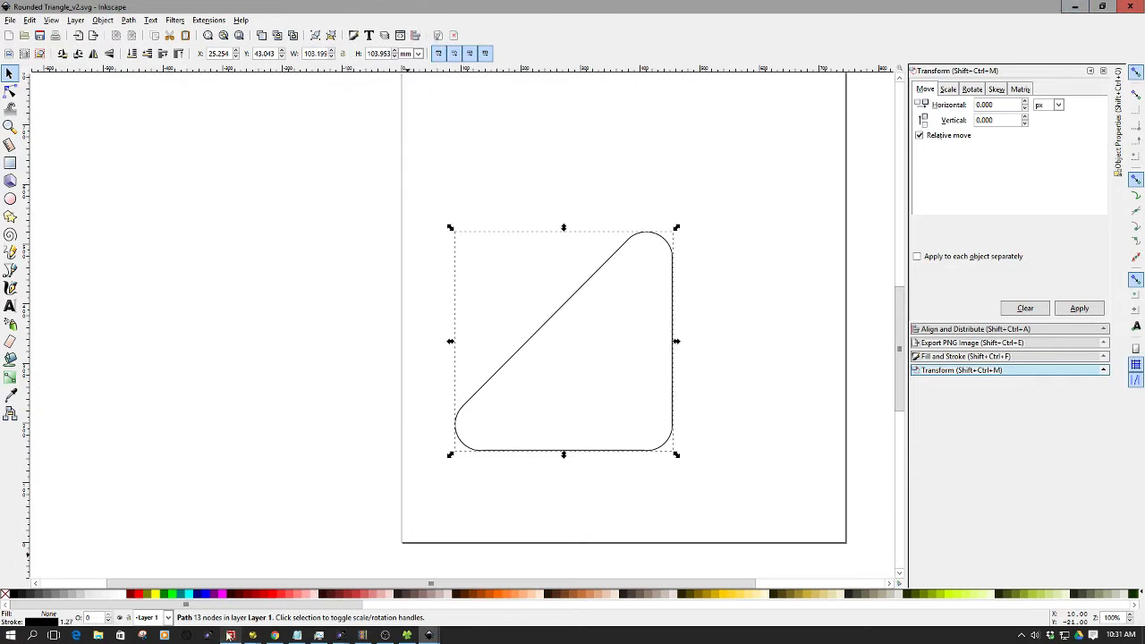
Step: Change the imported triangle's width and length from 391.54 to 103 mm
{"action": "left_click", "coordinate": [272, 636]}
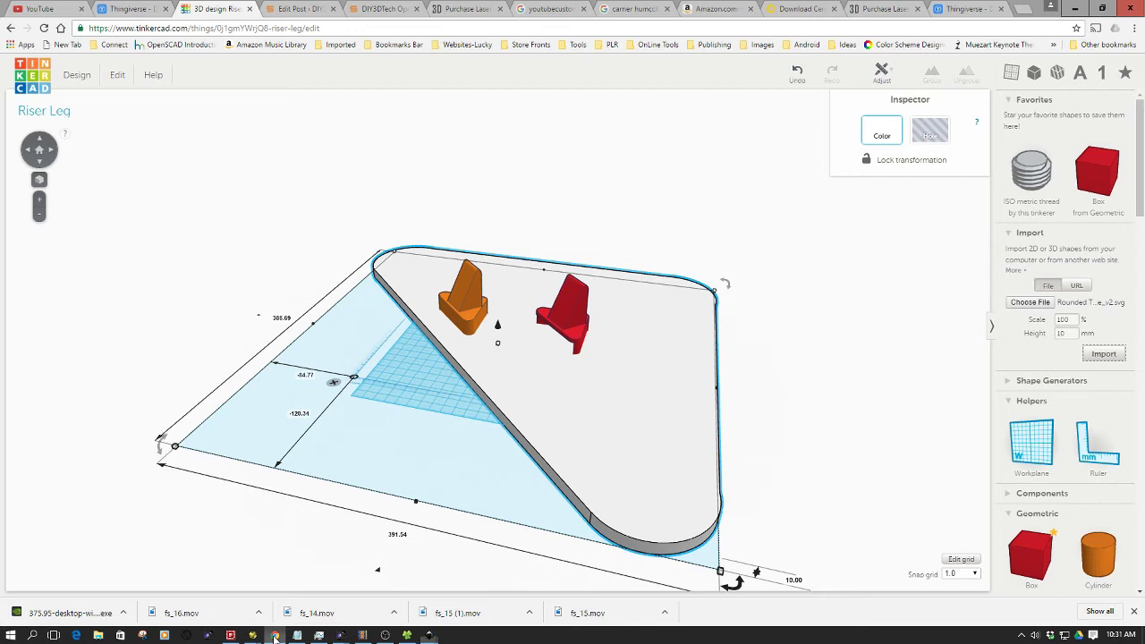
{"action": "left_click", "coordinate": [398, 535]}
{"action": "type", "text": "1"}
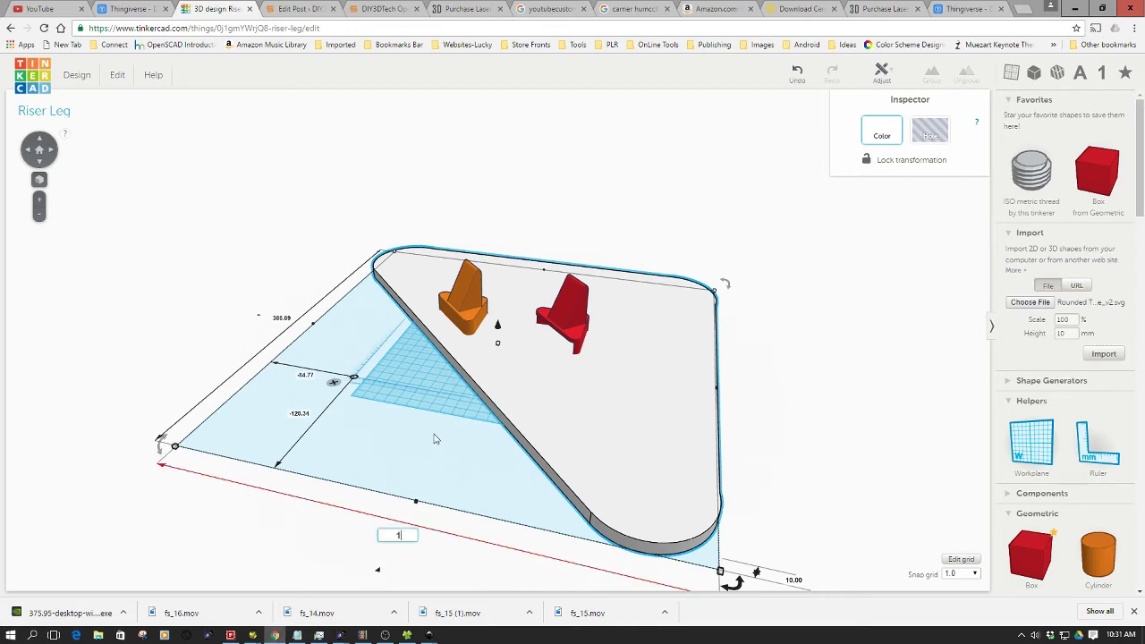
{"action": "type", "text": "03"}
{"action": "left_click", "coordinate": [274, 320]}
{"action": "type", "text": "1"}
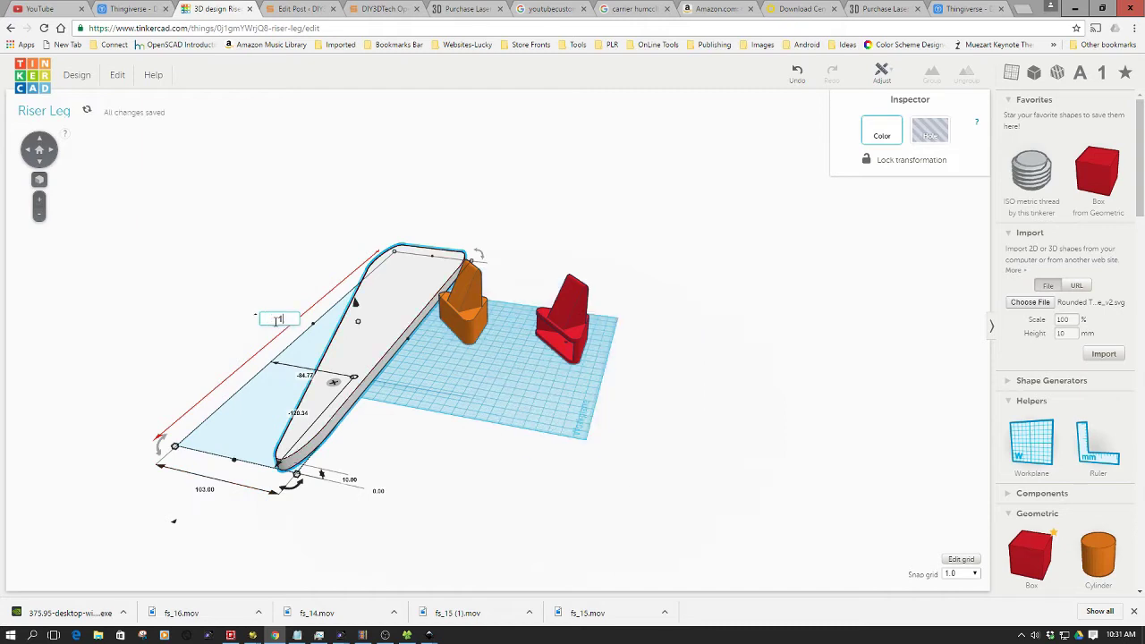
{"action": "type", "text": "03"}
{"action": "key", "text": "Return"}
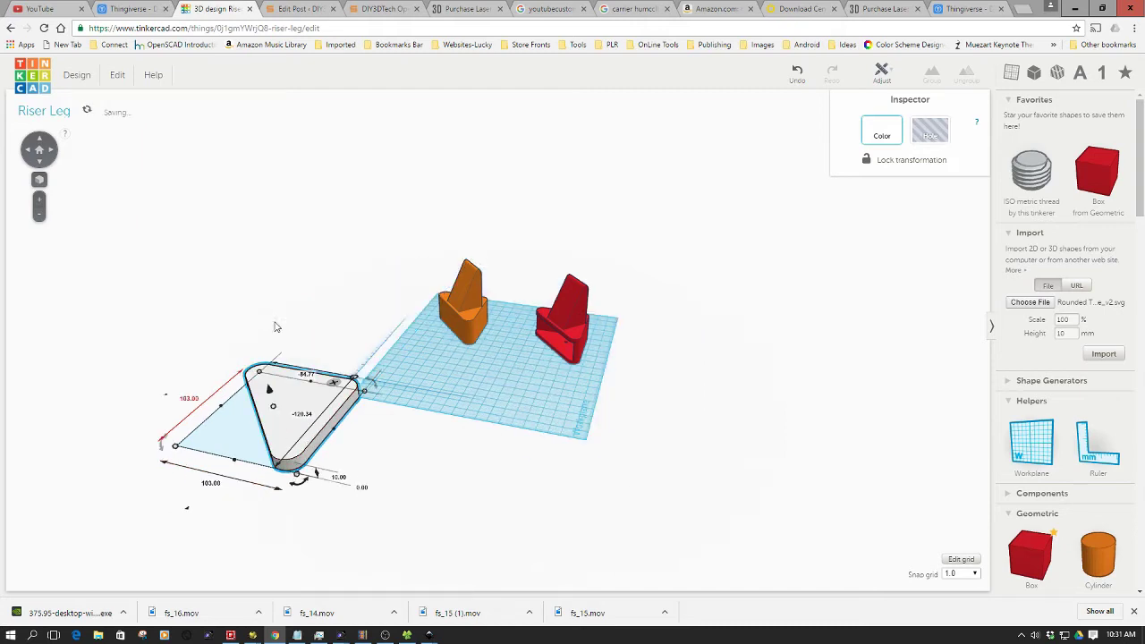
Step: Drag the resized triangle to the centre of the workplane
{"action": "left_click", "coordinate": [419, 408]}
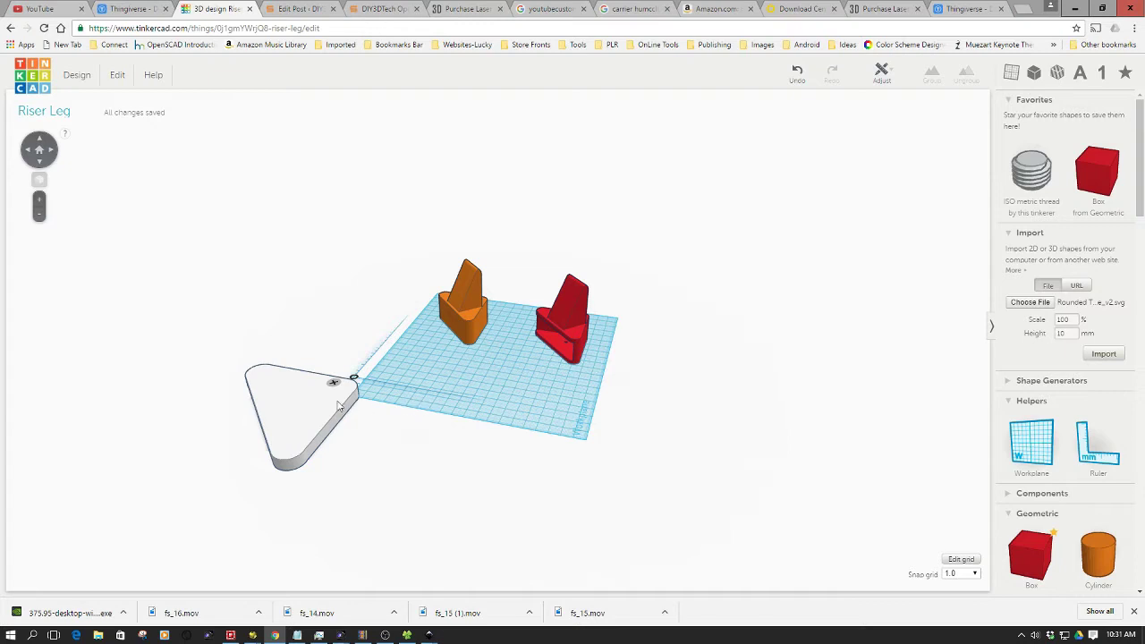
{"action": "left_click", "coordinate": [308, 404]}
{"action": "left_click_drag", "start_coordinate": [309, 403], "coordinate": [515, 394]}
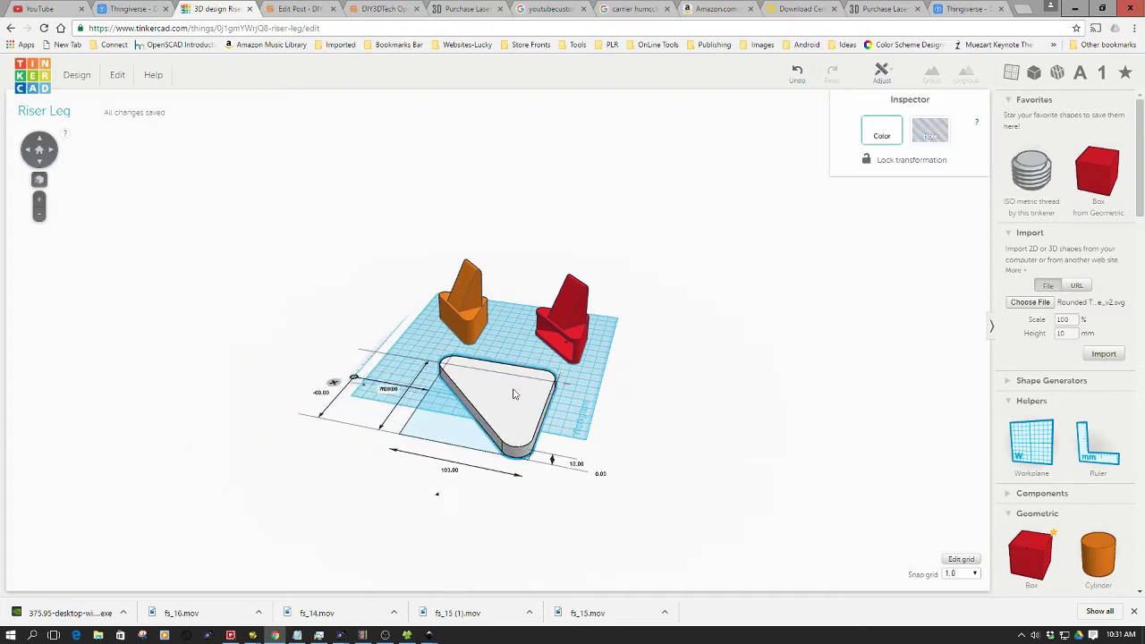
Step: Check the Rounded Triangle_v2 drawing in Inkscape, then return to the Tinkercad design
{"action": "mouse_move", "coordinate": [432, 635]}
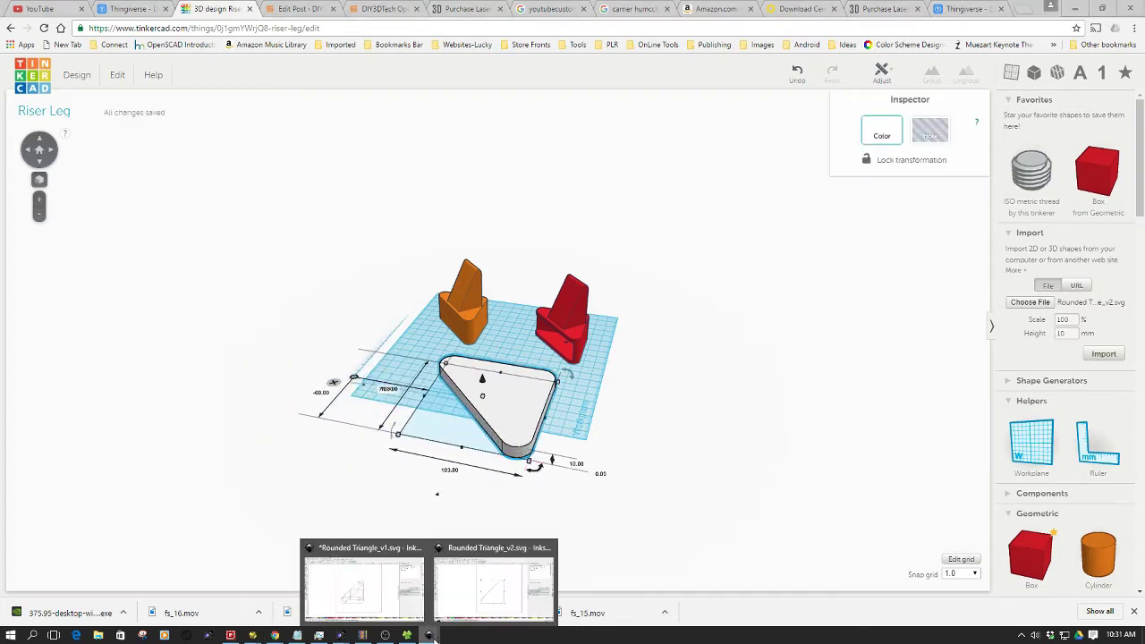
{"action": "left_click", "coordinate": [493, 586]}
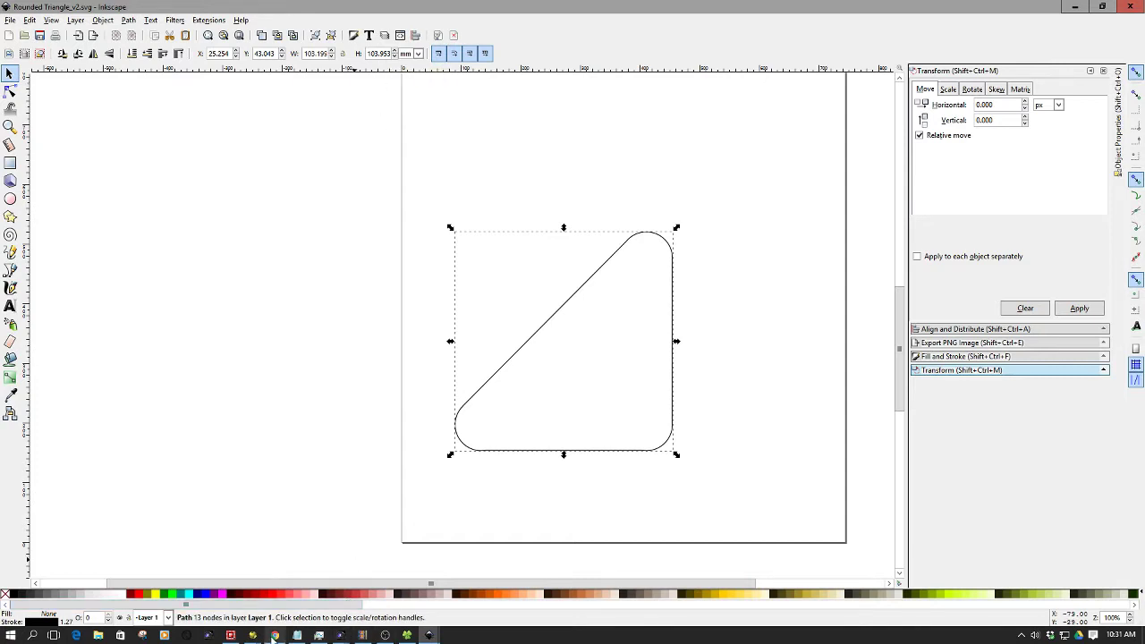
{"action": "left_click", "coordinate": [275, 635]}
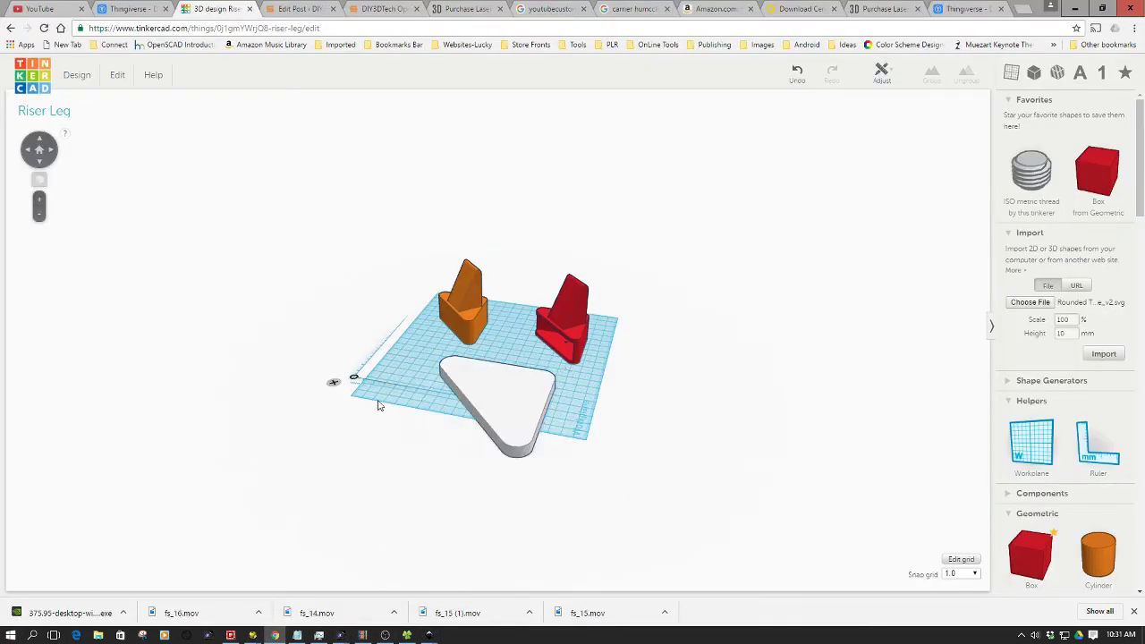
Step: Set the rounded triangle's width to 50 mm
{"action": "right_click_drag", "start_coordinate": [382, 402], "coordinate": [435, 424]}
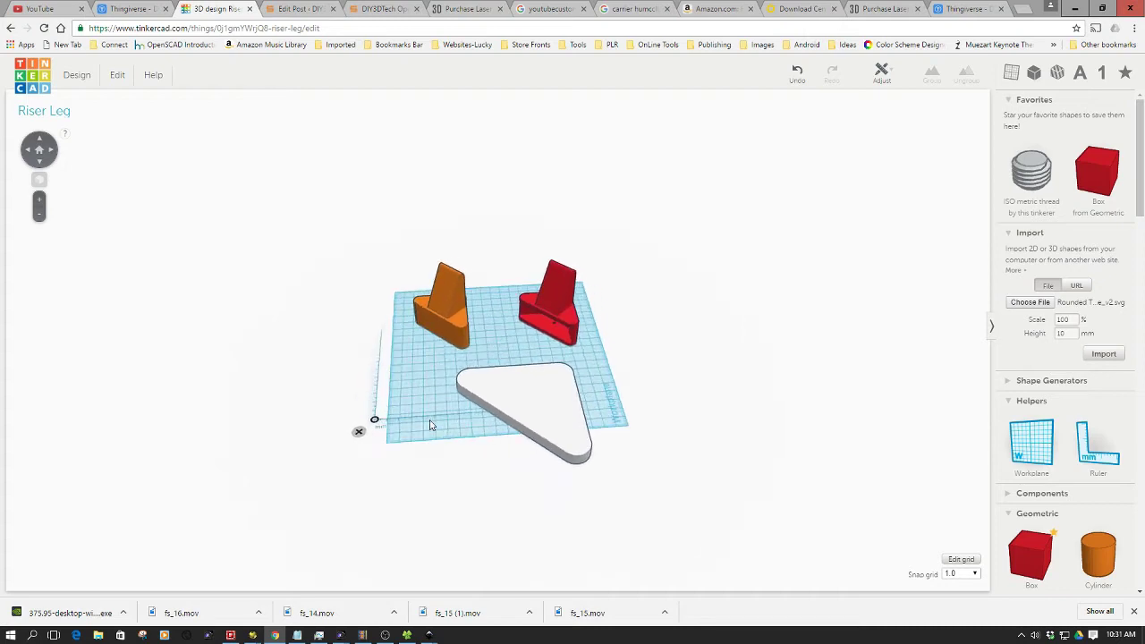
{"action": "left_click", "coordinate": [510, 412]}
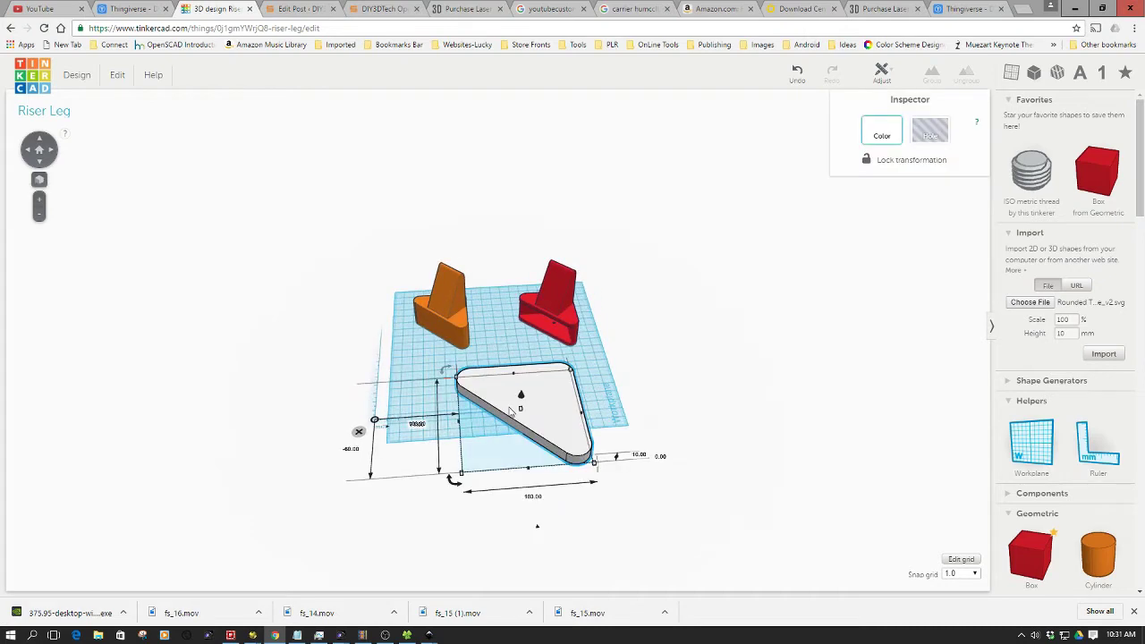
{"action": "left_click", "coordinate": [531, 497]}
{"action": "type", "text": "50"}
{"action": "left_click", "coordinate": [418, 425]}
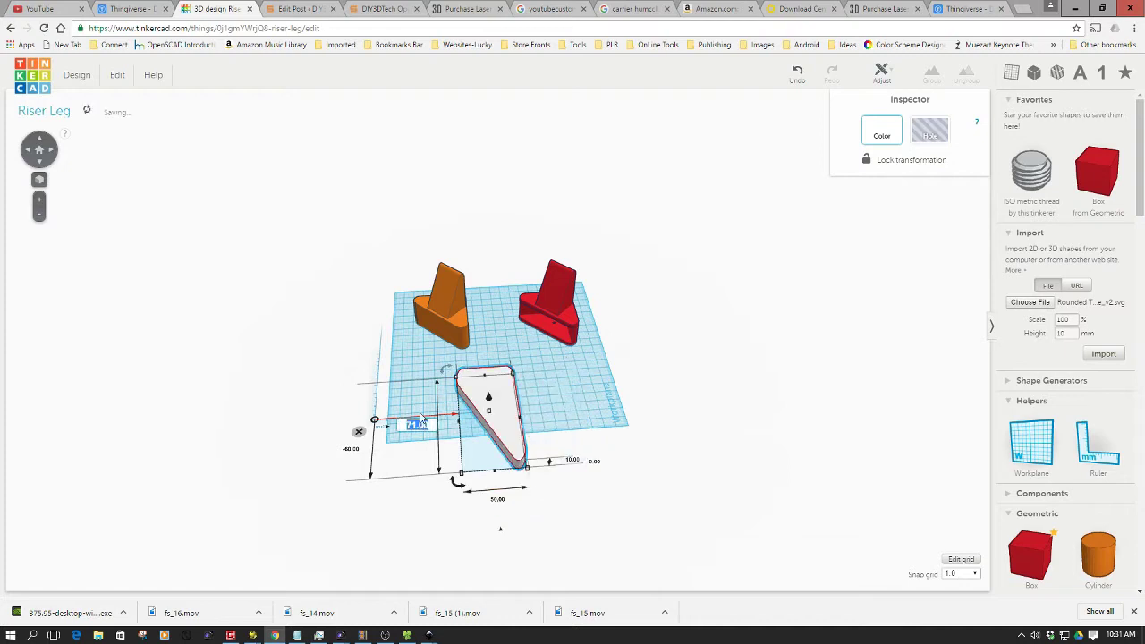
{"action": "type", "text": "103"}
{"action": "key", "text": "Return"}
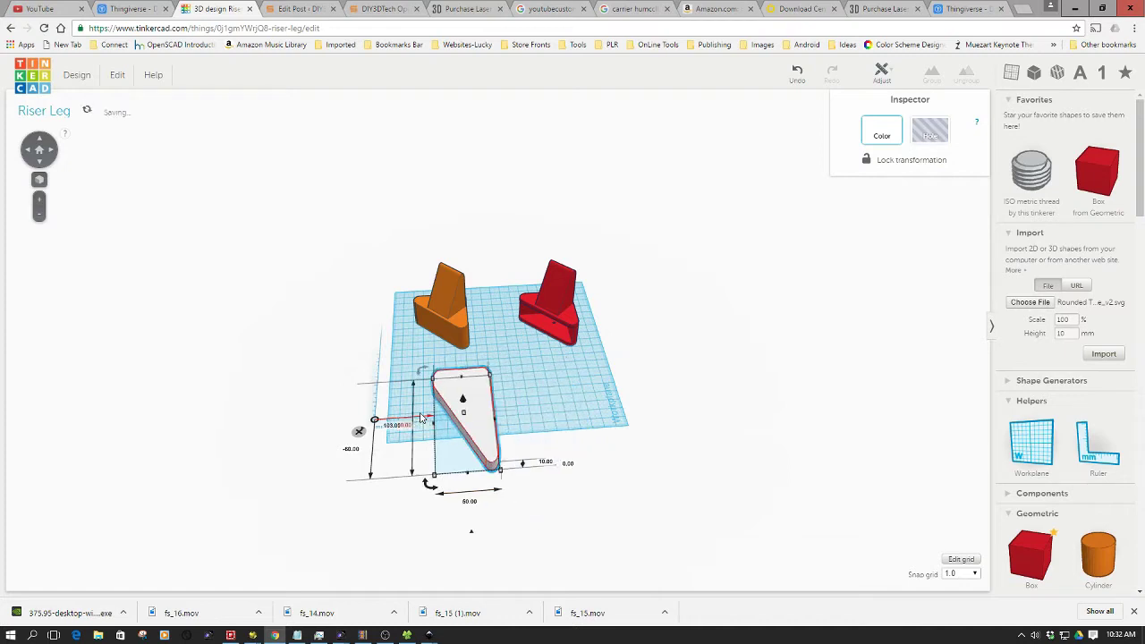
{"action": "left_click", "coordinate": [407, 425]}
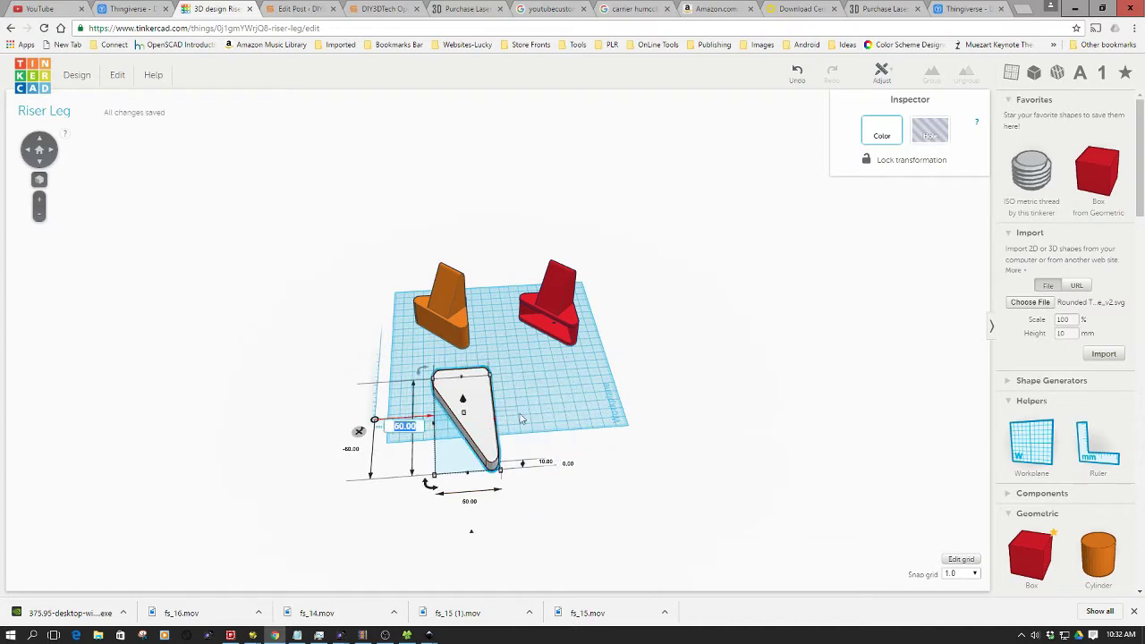
{"action": "left_click", "coordinate": [562, 426]}
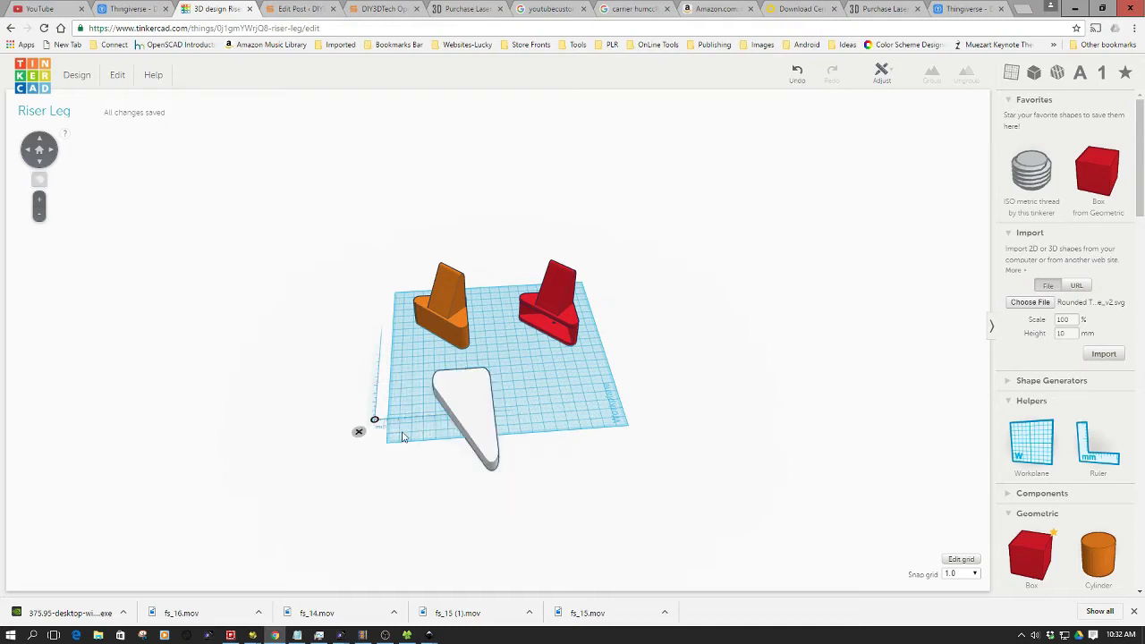
Step: Change the triangle's length from 103 to 50 mm
{"action": "right_click_drag", "start_coordinate": [507, 448], "coordinate": [516, 400]}
{"action": "left_click", "coordinate": [492, 399]}
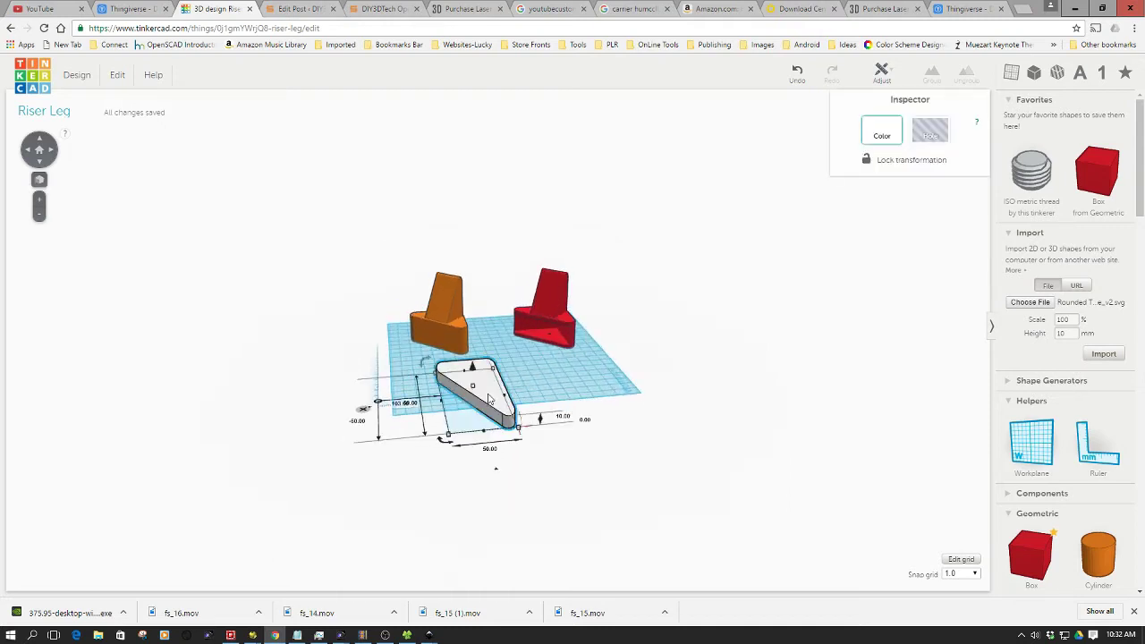
{"action": "left_click", "coordinate": [400, 405]}
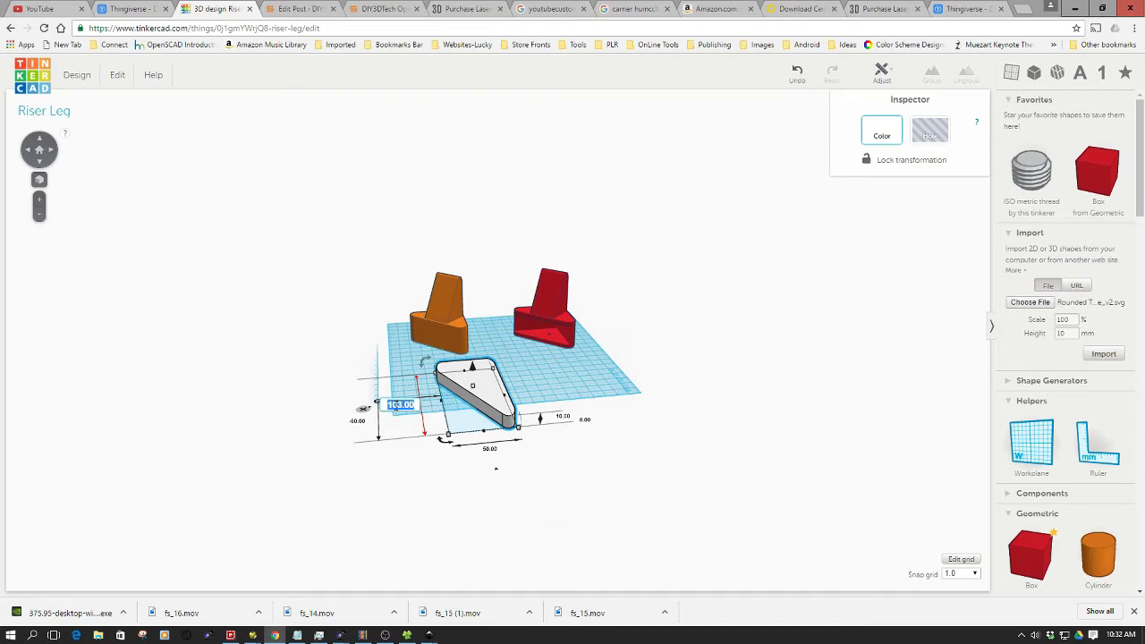
{"action": "type", "text": "50"}
{"action": "key", "text": "Return"}
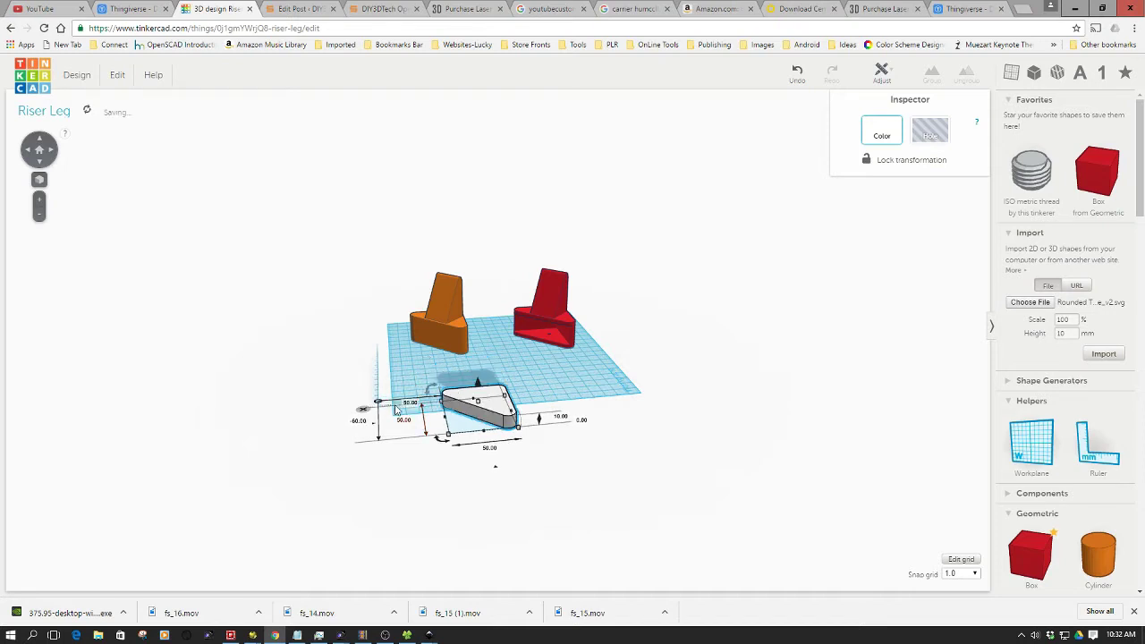
Step: Raise the triangle's height from 10 to 25 mm and move it in front of the chairs
{"action": "left_click", "coordinate": [575, 461]}
{"action": "left_click", "coordinate": [494, 414]}
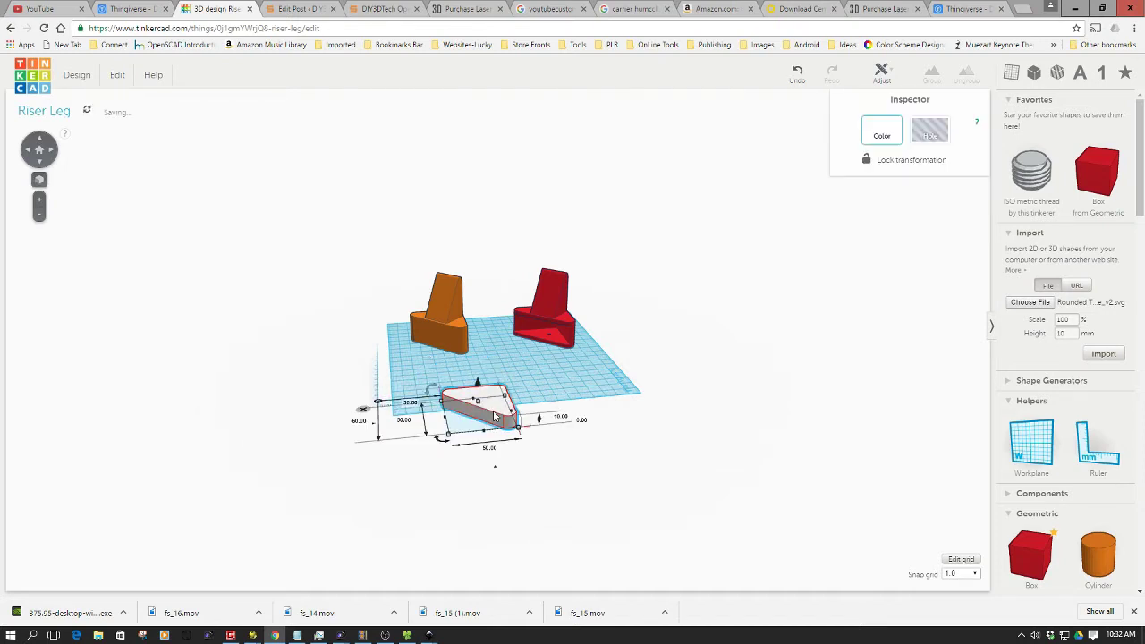
{"action": "left_click", "coordinate": [560, 418]}
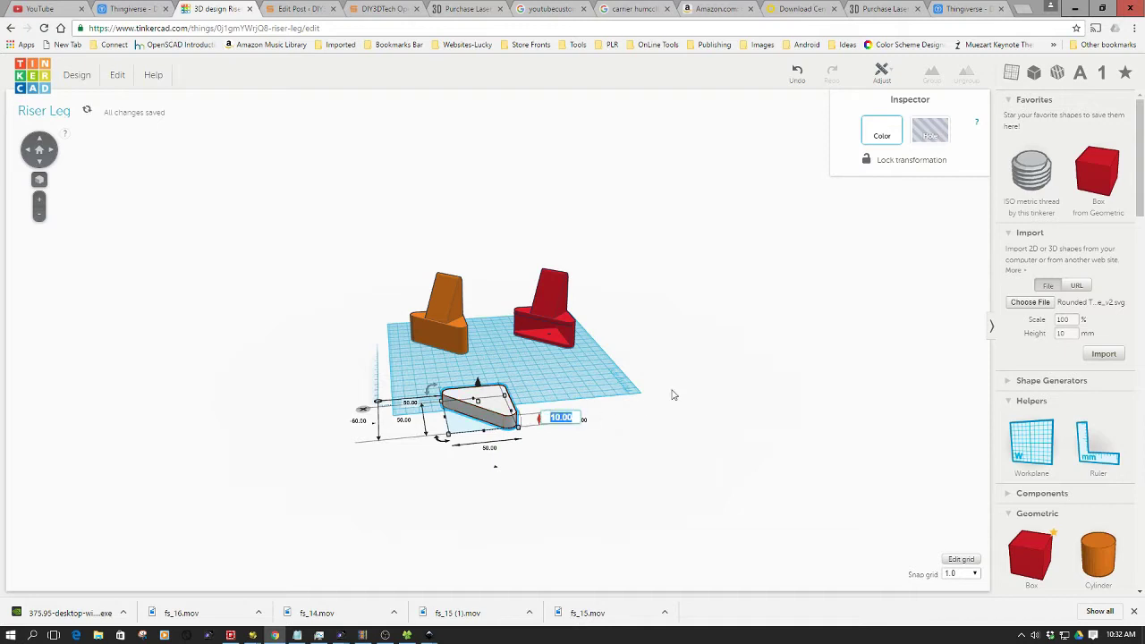
{"action": "type", "text": "25"}
{"action": "key", "text": "Return"}
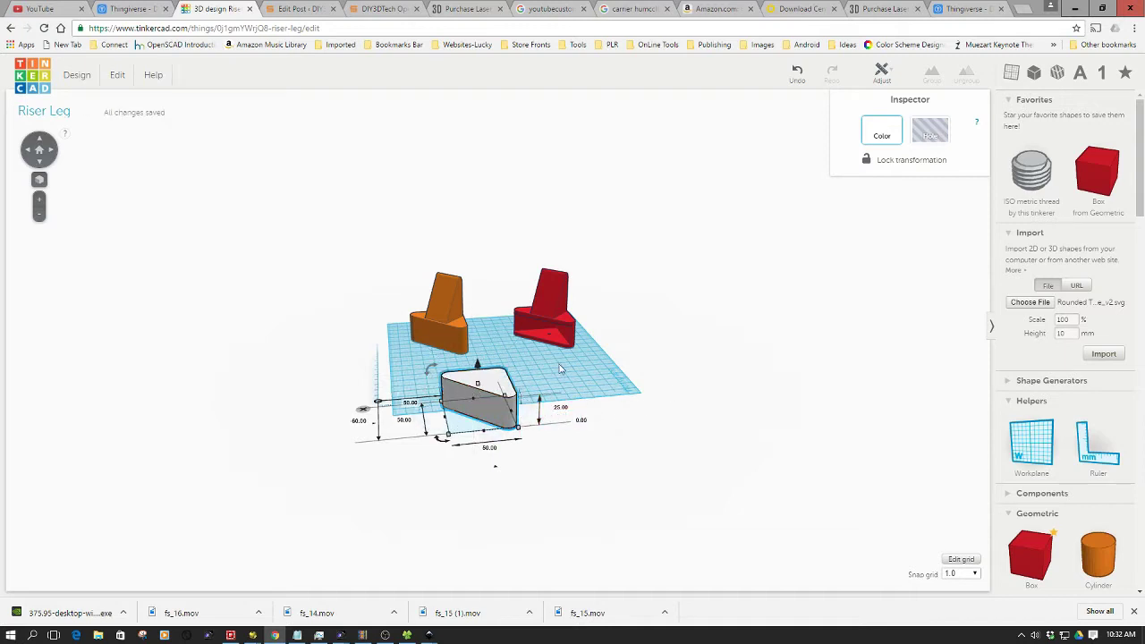
{"action": "right_click_drag", "start_coordinate": [594, 411], "coordinate": [495, 443]}
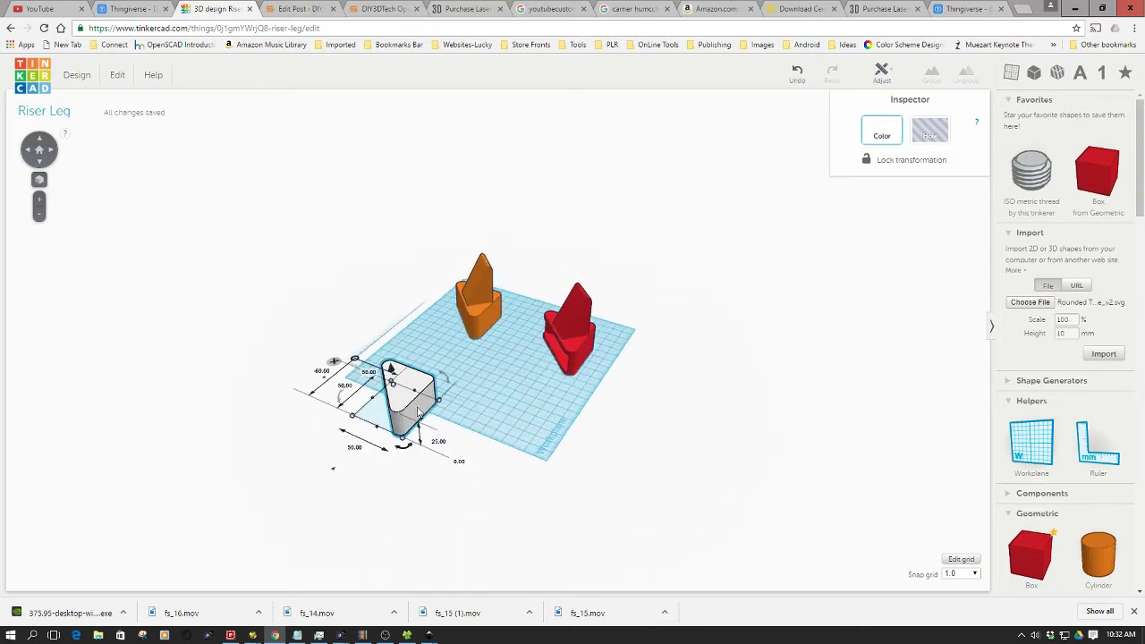
{"action": "left_click_drag", "start_coordinate": [410, 409], "coordinate": [476, 398]}
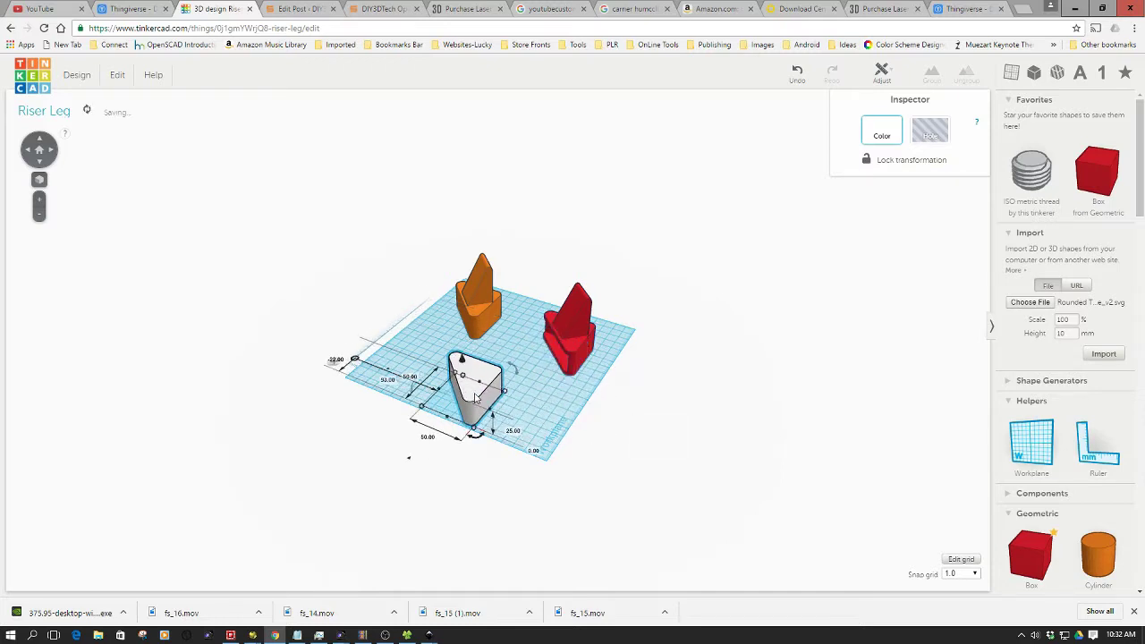
Step: Duplicate the triangle block, move the copy front right, and tip it onto its side
{"action": "left_click", "coordinate": [118, 74]}
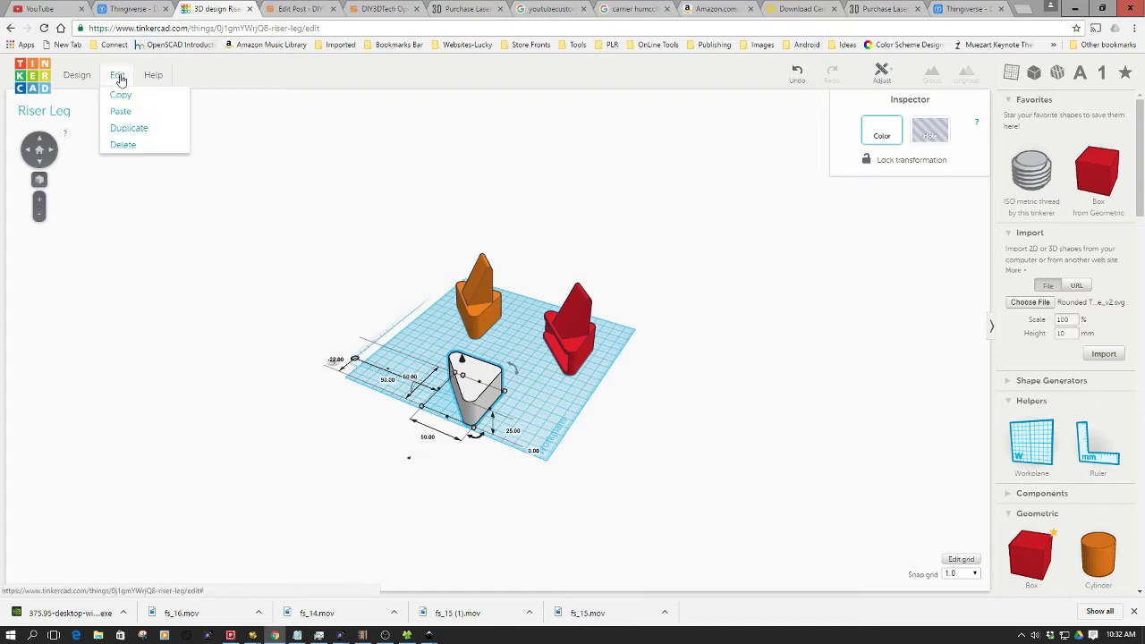
{"action": "left_click", "coordinate": [131, 127]}
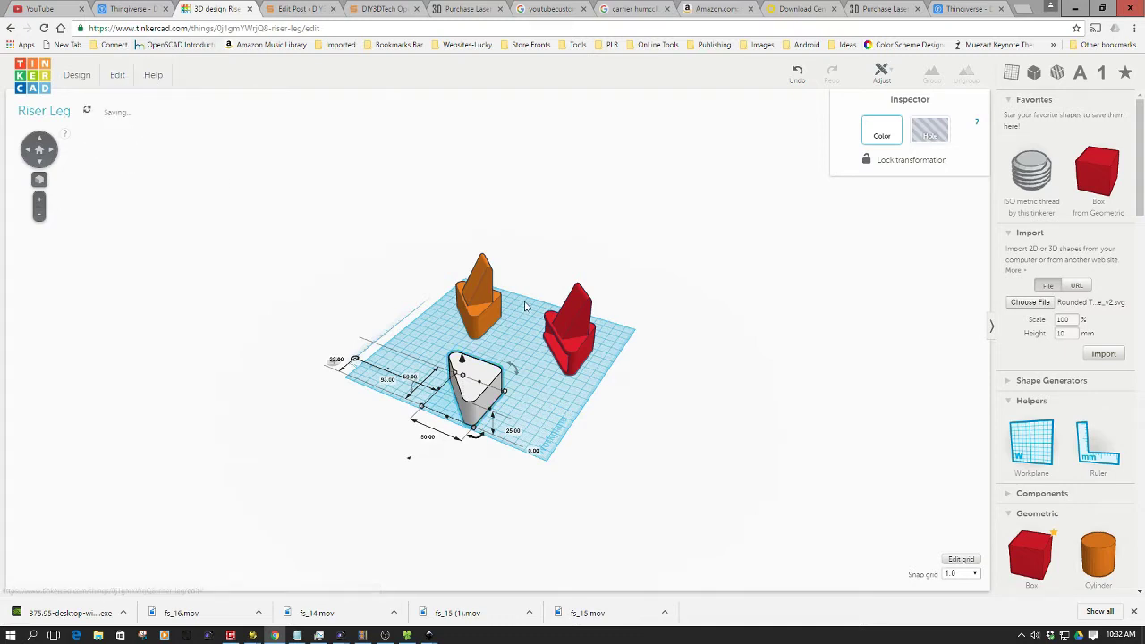
{"action": "left_click_drag", "start_coordinate": [484, 382], "coordinate": [570, 415]}
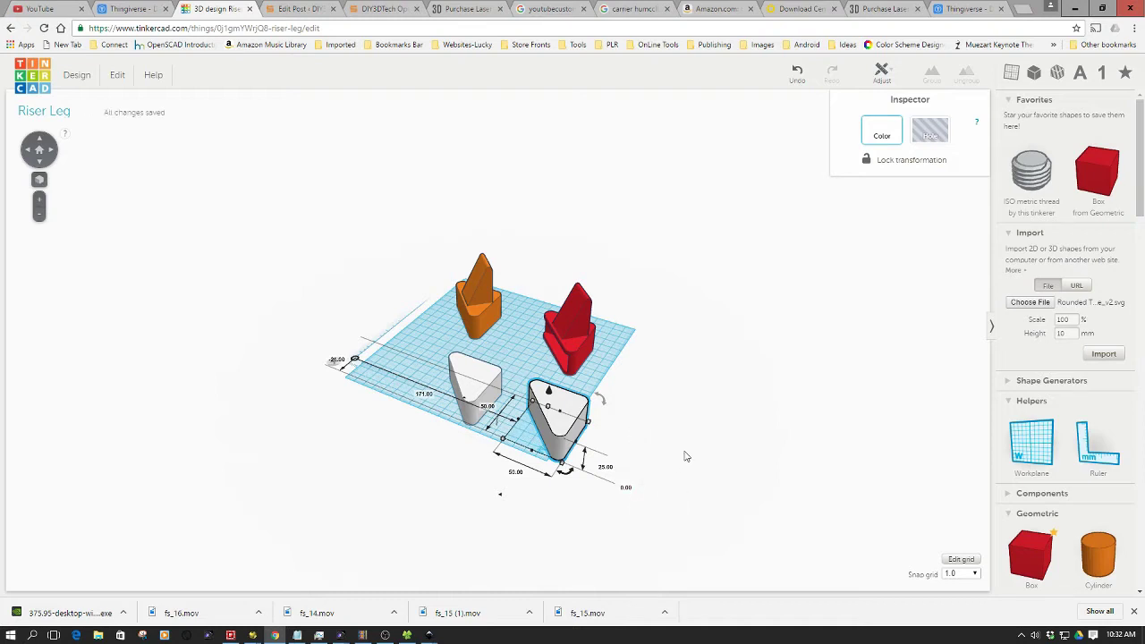
{"action": "right_click_drag", "start_coordinate": [686, 456], "coordinate": [614, 427]}
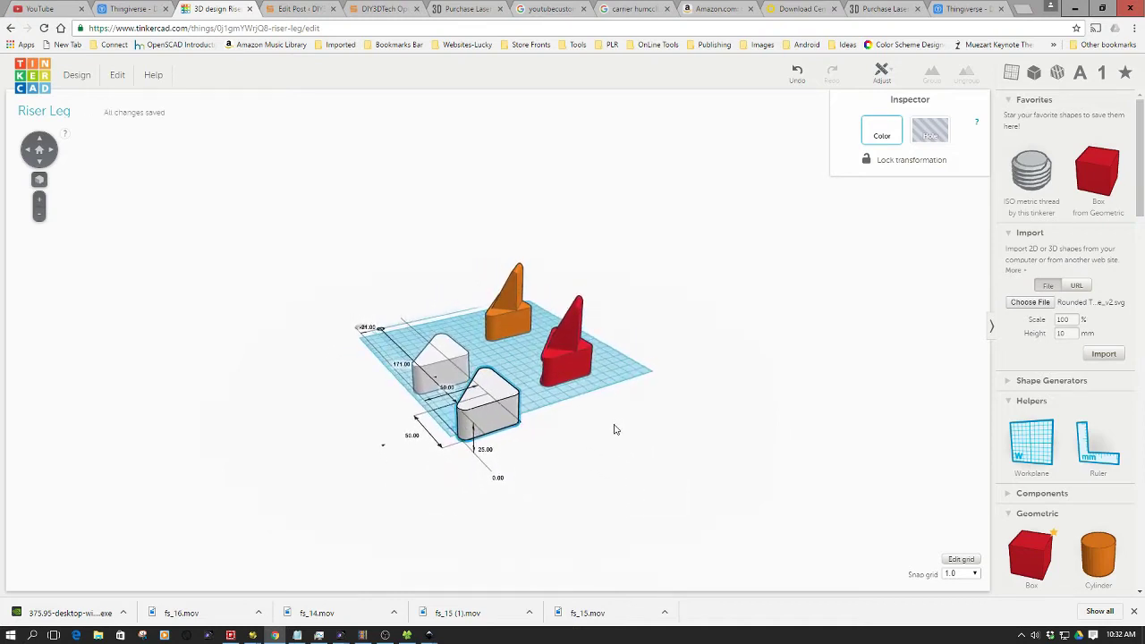
{"action": "mouse_move", "coordinate": [420, 380]}
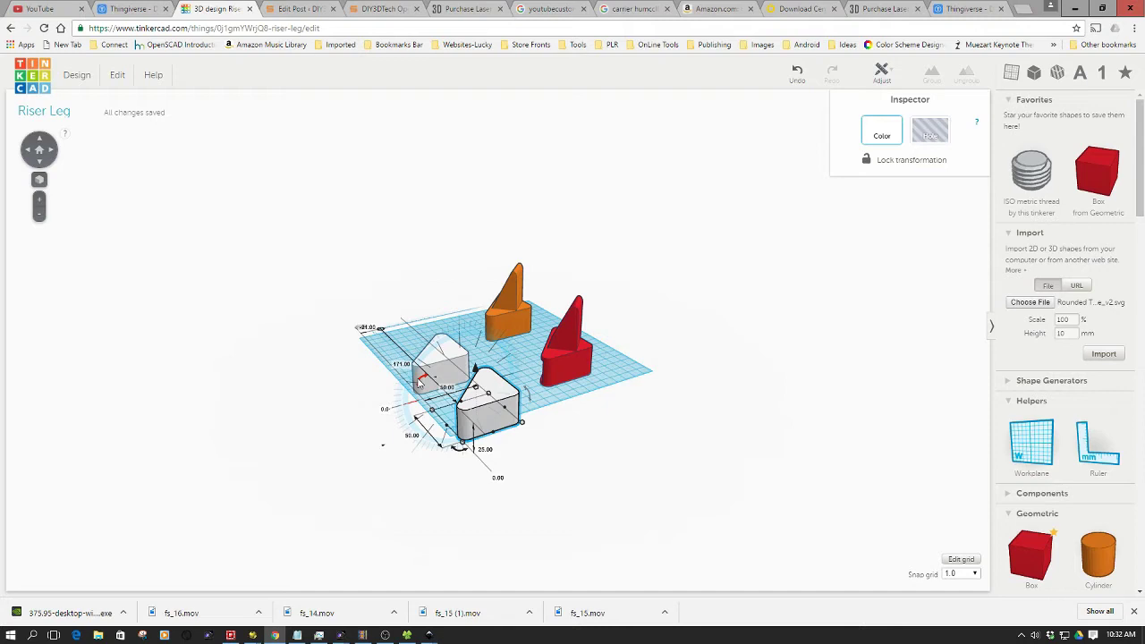
{"action": "left_click_drag", "start_coordinate": [421, 380], "coordinate": [490, 353]}
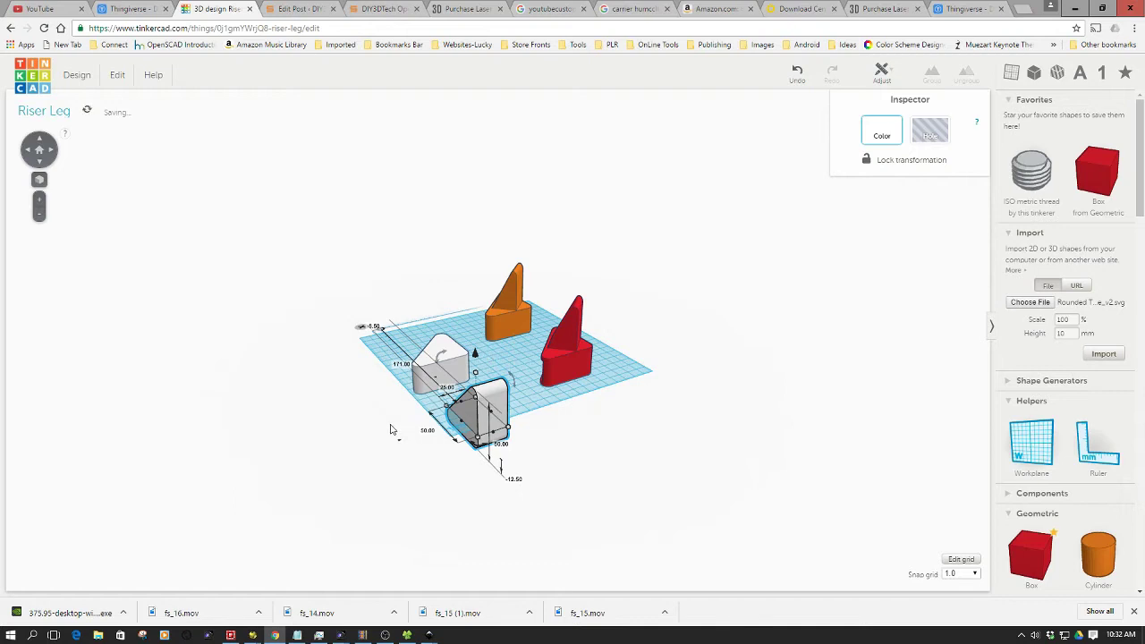
Step: Rotate the upright copy about 45° and move it into the flat white base triangle
{"action": "right_click_drag", "start_coordinate": [359, 422], "coordinate": [541, 448]}
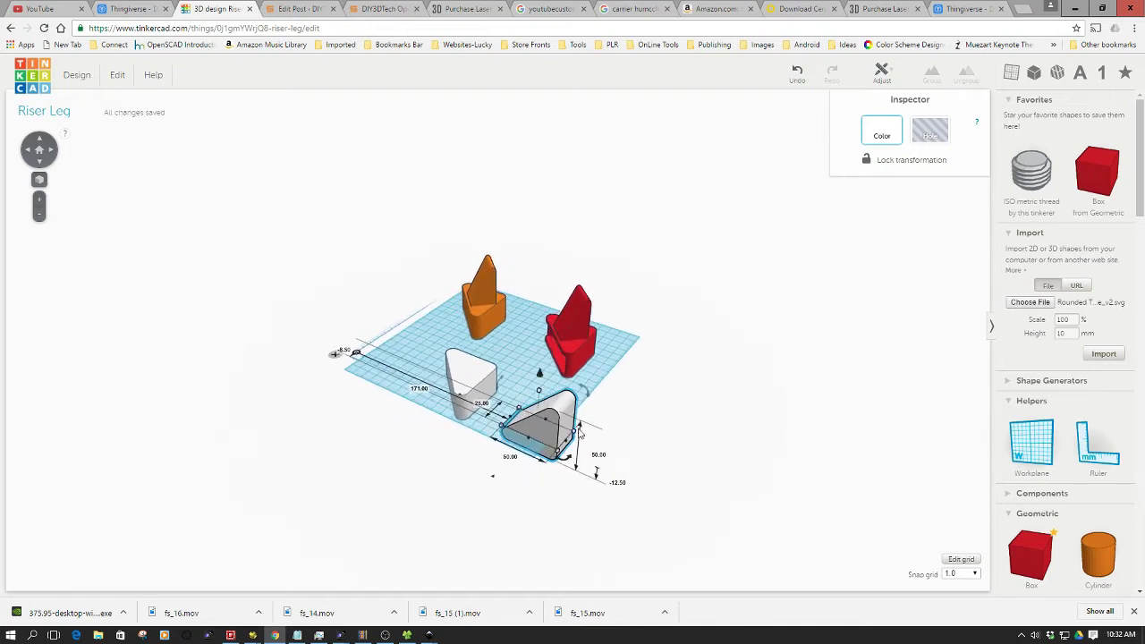
{"action": "right_click_drag", "start_coordinate": [568, 457], "coordinate": [512, 474]}
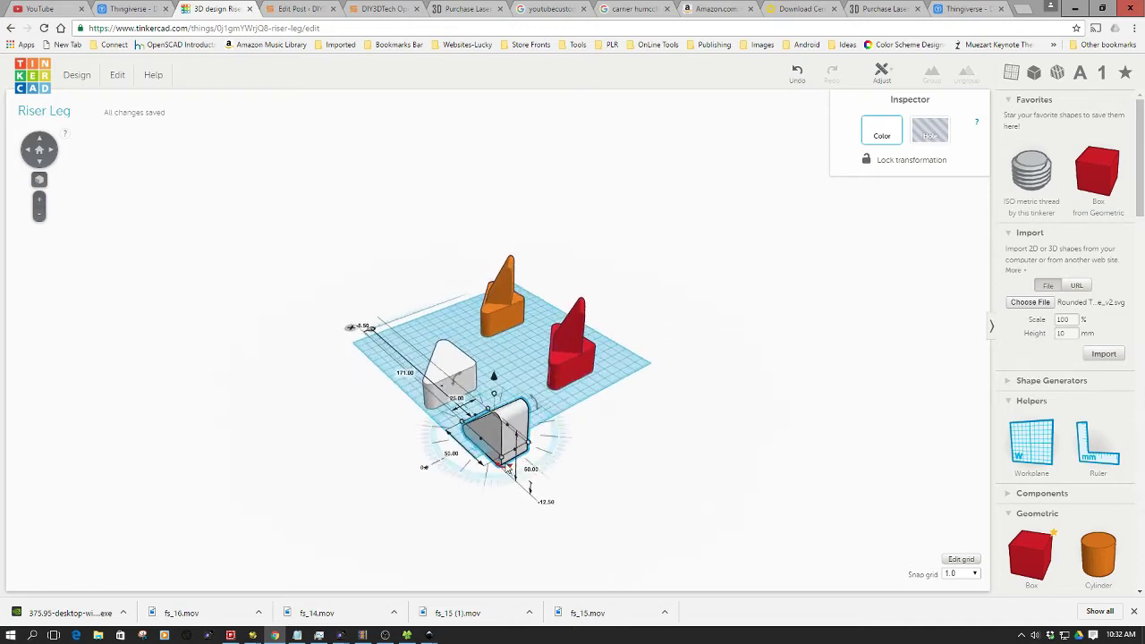
{"action": "right_click_drag", "start_coordinate": [519, 460], "coordinate": [535, 437]}
{"action": "scroll", "coordinate": [535, 437], "scroll_direction": "up", "scroll_amount": 5}
{"action": "scroll", "coordinate": [527, 421], "scroll_direction": "down", "scroll_amount": 4}
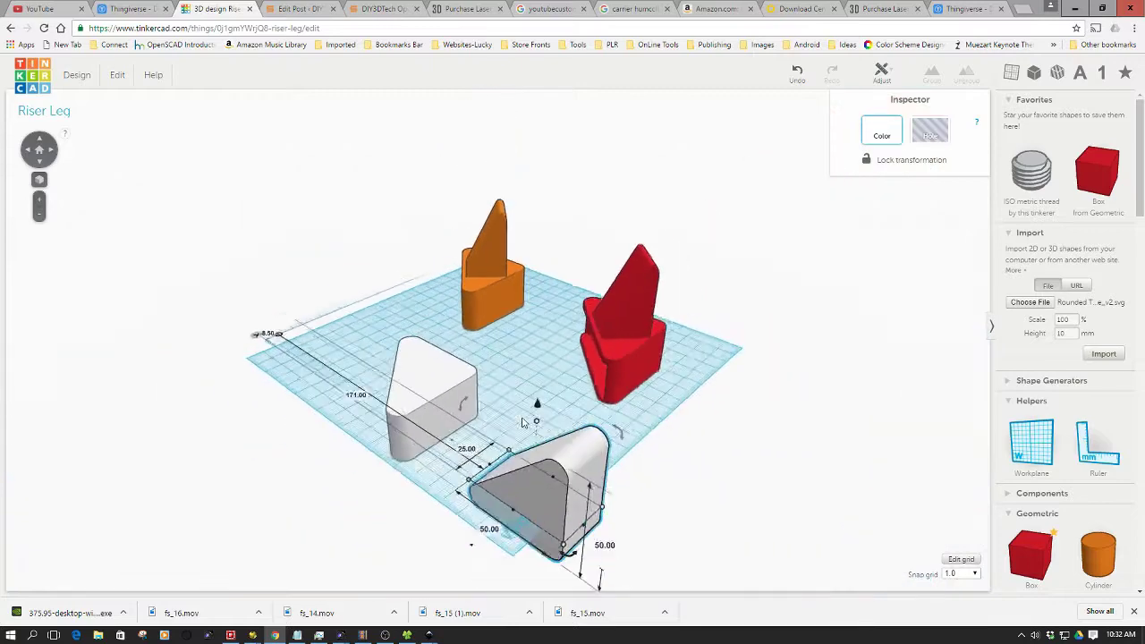
{"action": "right_click_drag", "start_coordinate": [689, 451], "coordinate": [536, 489]}
{"action": "left_click_drag", "start_coordinate": [537, 489], "coordinate": [586, 475]}
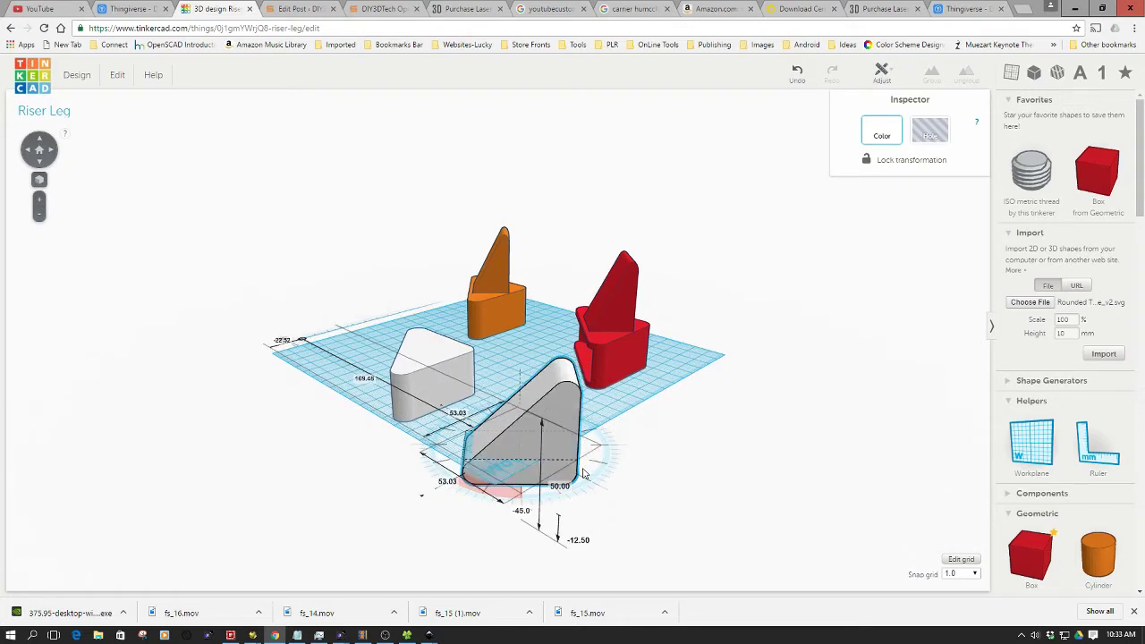
{"action": "left_click_drag", "start_coordinate": [584, 474], "coordinate": [574, 484]}
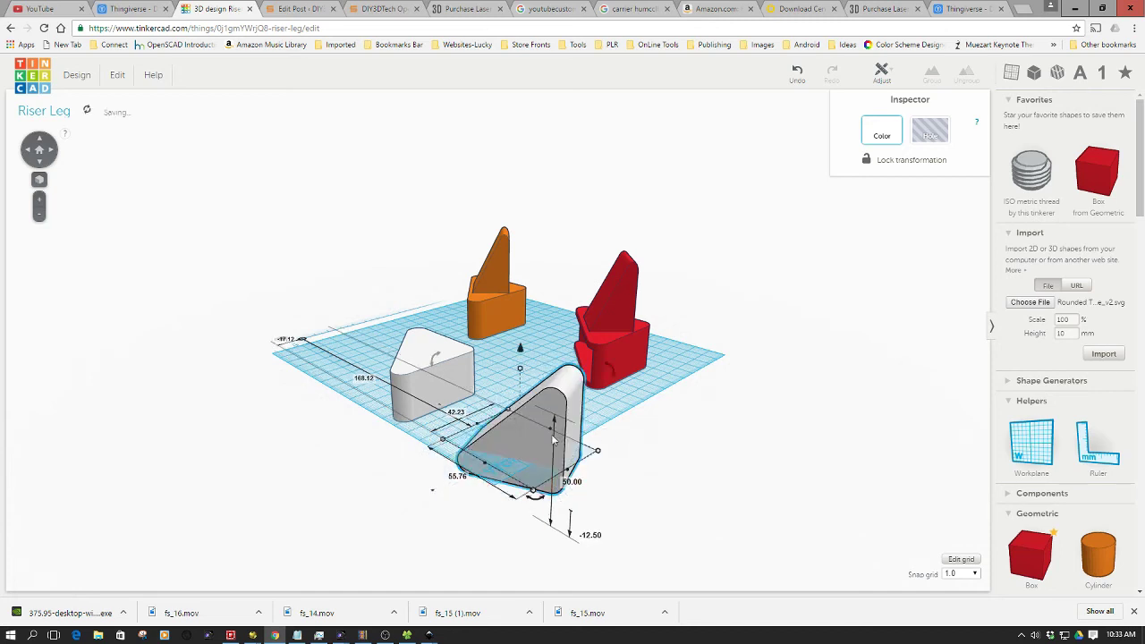
{"action": "left_click_drag", "start_coordinate": [537, 434], "coordinate": [448, 372]}
Step: Set the upright triangle's elevation to 0 so it rests on the workplane
{"action": "left_click", "coordinate": [490, 447]}
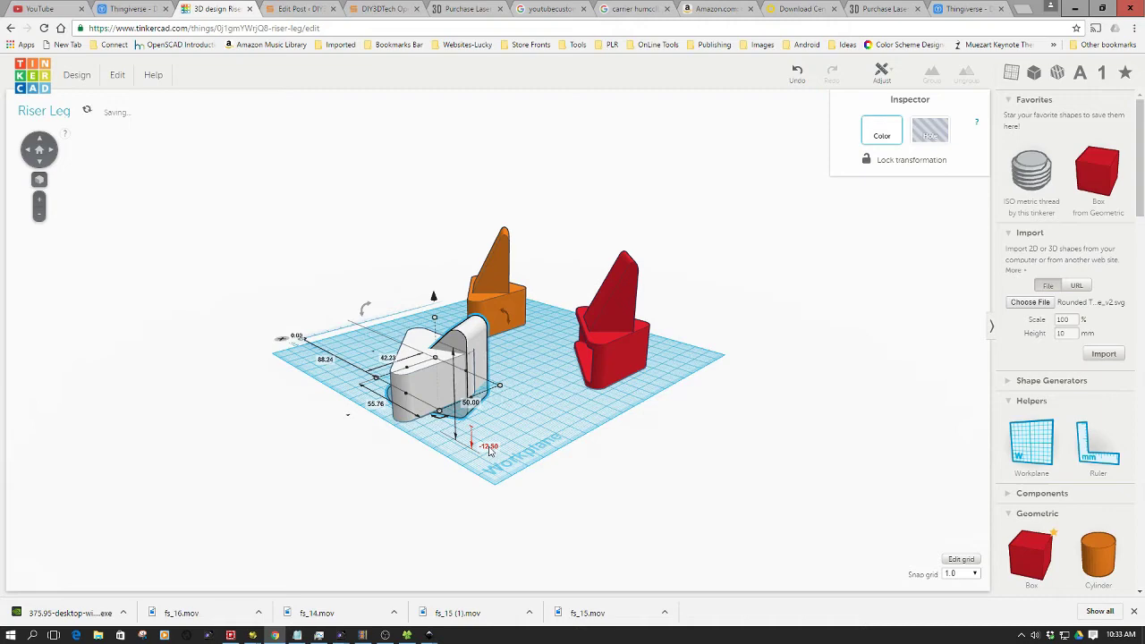
{"action": "type", "text": "0"}
{"action": "key", "text": "Return"}
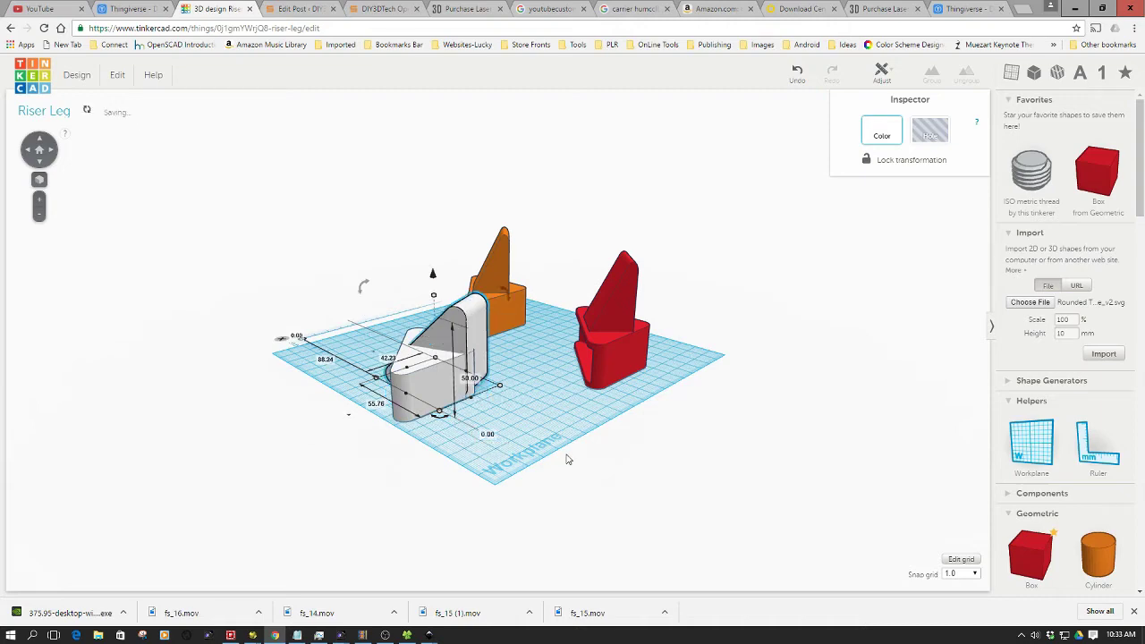
{"action": "right_click_drag", "start_coordinate": [495, 469], "coordinate": [583, 491]}
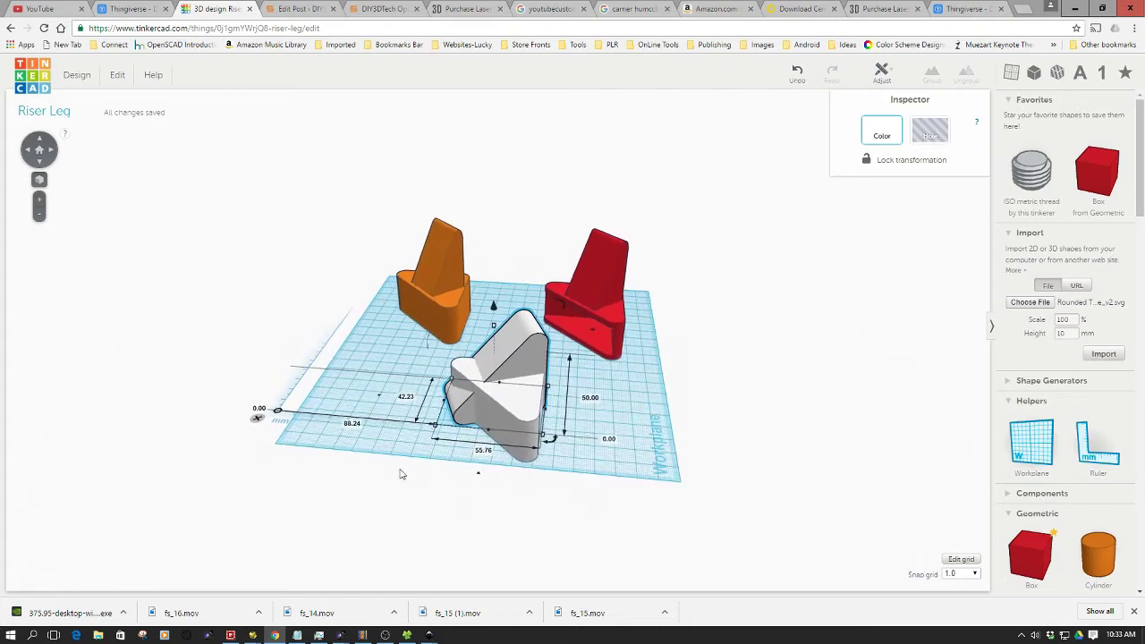
Step: Rotate the upright triangle 22.5° and slide it across the middle of the base
{"action": "right_click_drag", "start_coordinate": [394, 458], "coordinate": [496, 475]}
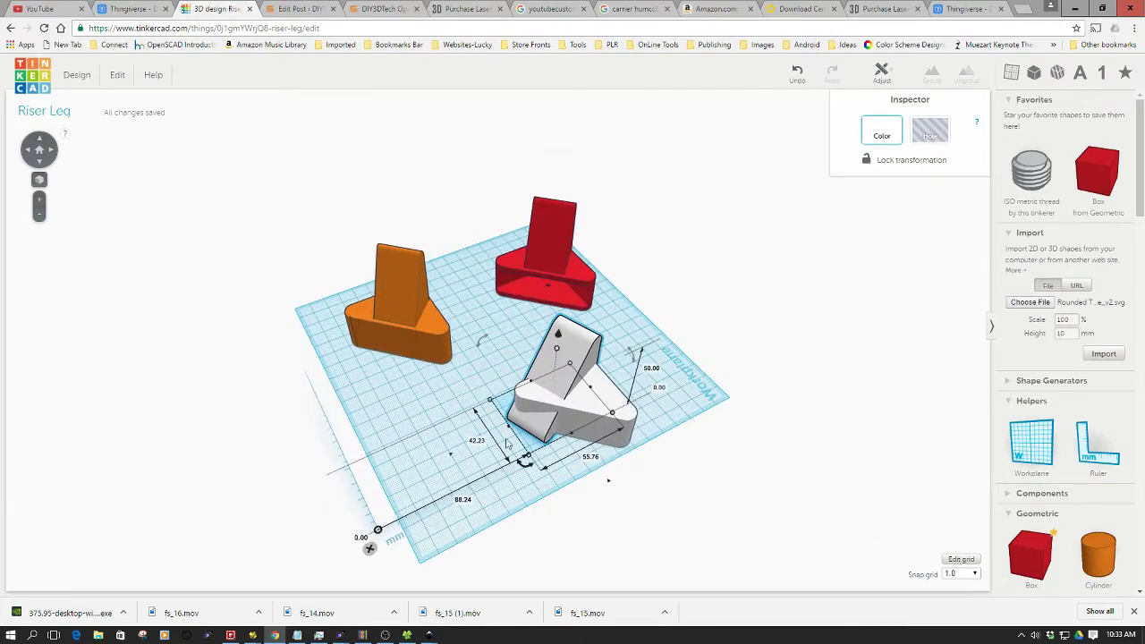
{"action": "left_click_drag", "start_coordinate": [524, 463], "coordinate": [557, 483]}
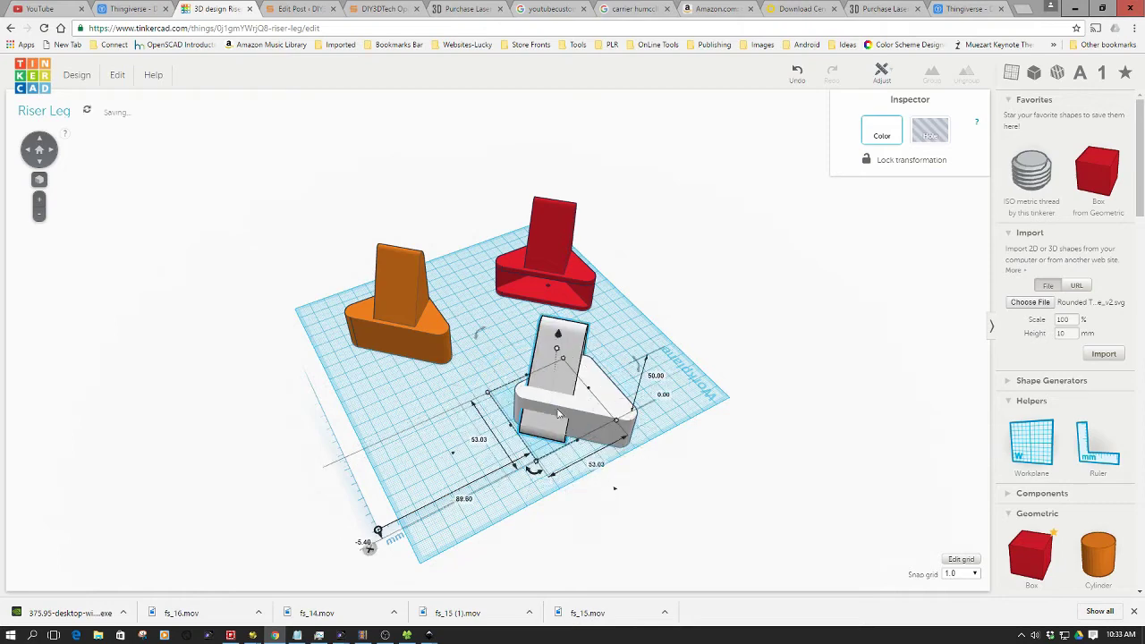
{"action": "mouse_move", "coordinate": [599, 358]}
{"action": "left_mouse_down"}
{"action": "mouse_move", "coordinate": [604, 366]}
{"action": "mouse_move", "coordinate": [600, 353]}
{"action": "left_mouse_up"}
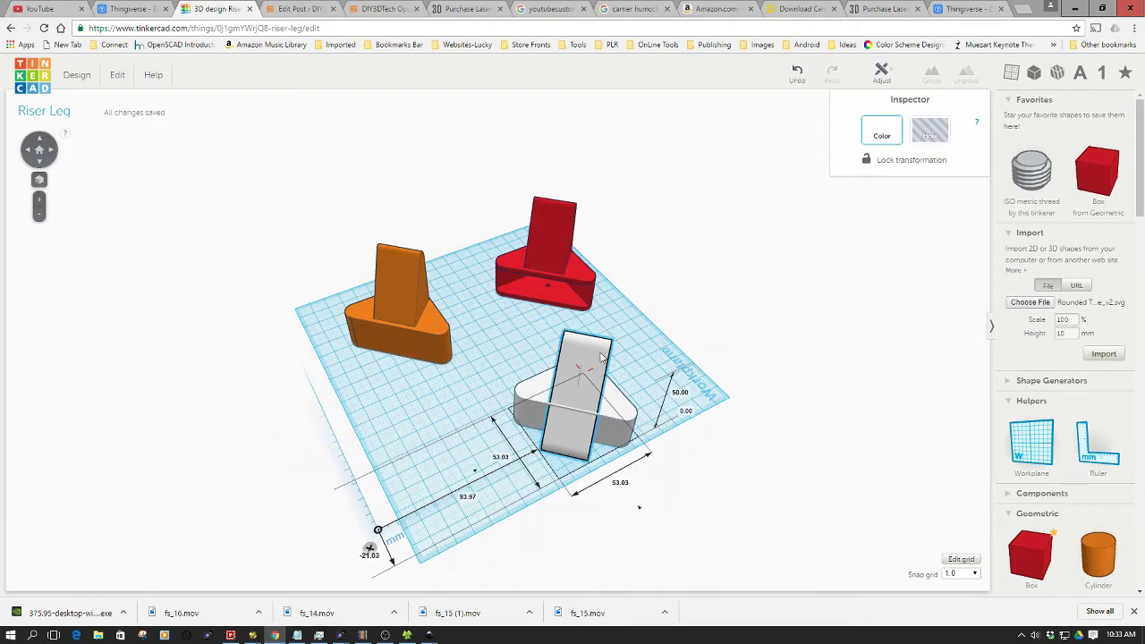
{"action": "right_click_drag", "start_coordinate": [715, 385], "coordinate": [486, 360]}
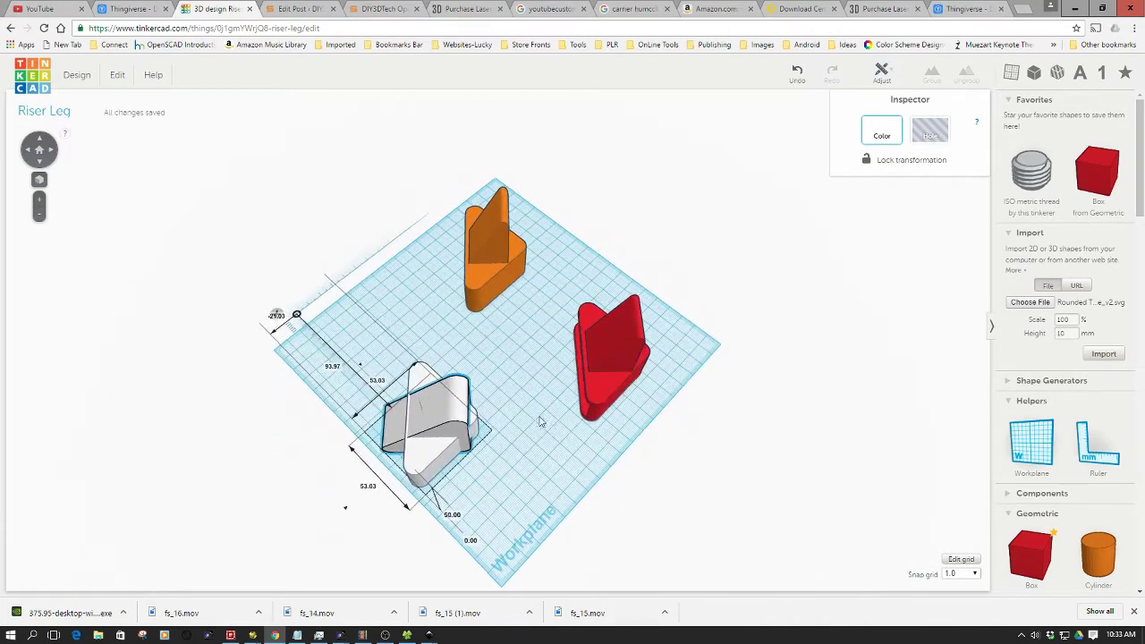
{"action": "left_click_drag", "start_coordinate": [462, 413], "coordinate": [446, 412]}
Step: Align the upright triangle and the base triangle on their centres
{"action": "left_click", "coordinate": [534, 478]}
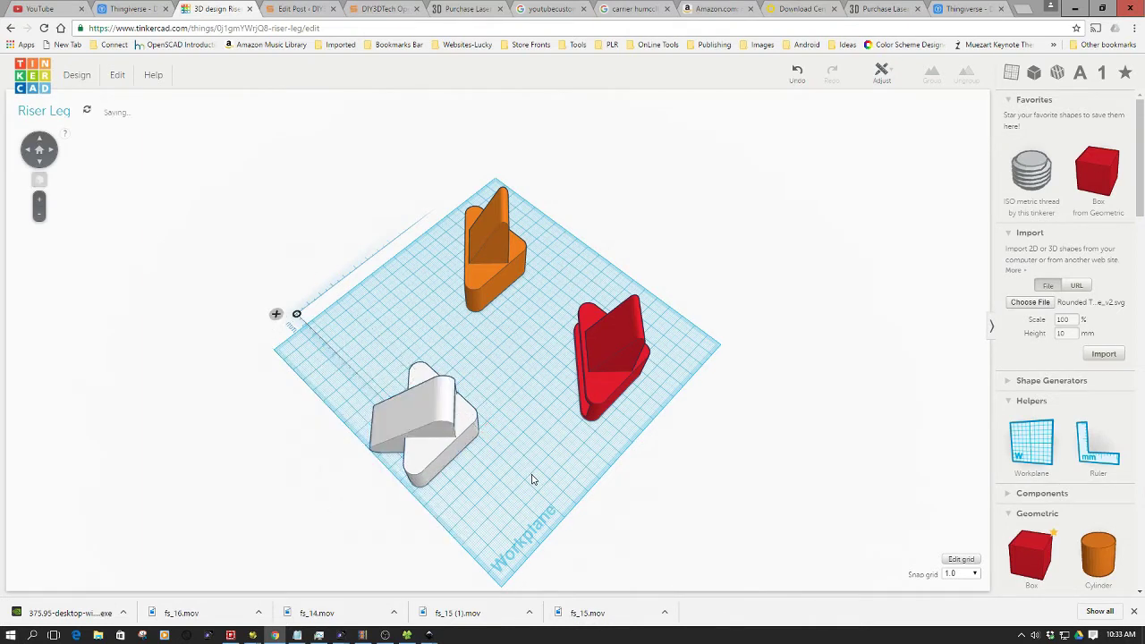
{"action": "right_click_drag", "start_coordinate": [534, 479], "coordinate": [746, 427]}
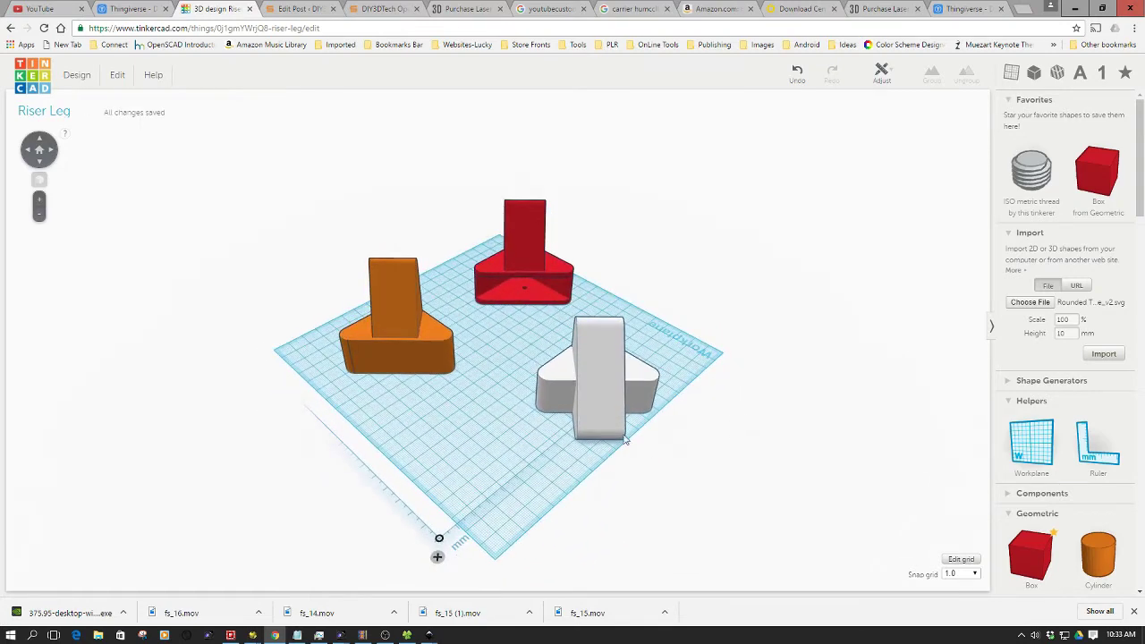
{"action": "left_click", "coordinate": [595, 427]}
{"action": "left_click", "coordinate": [550, 383], "text": "shift"}
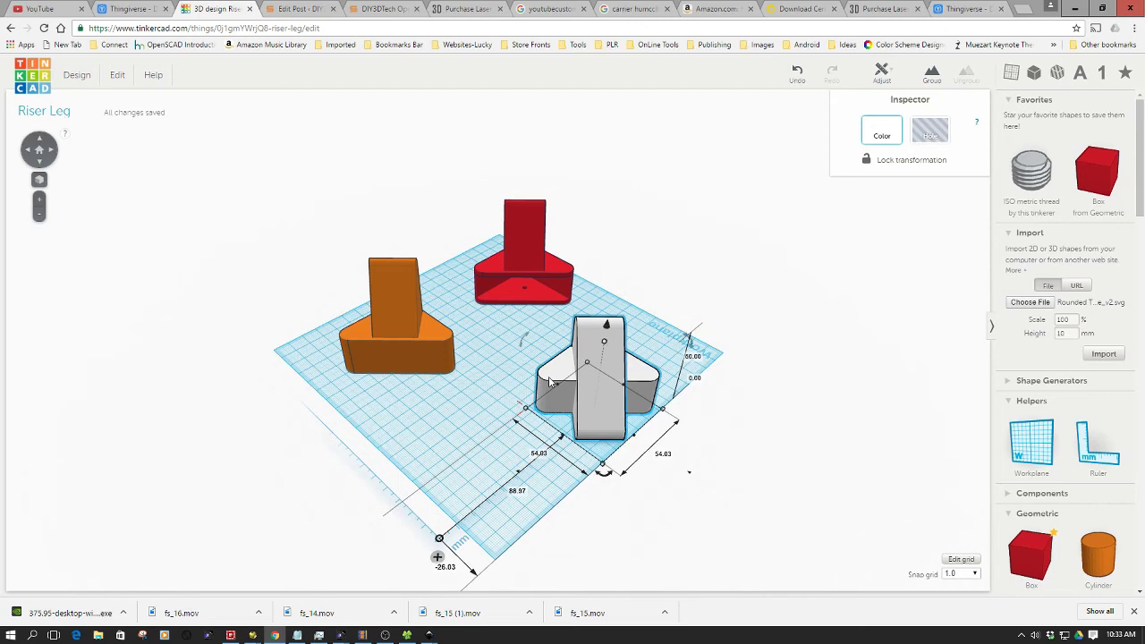
{"action": "left_click", "coordinate": [883, 75]}
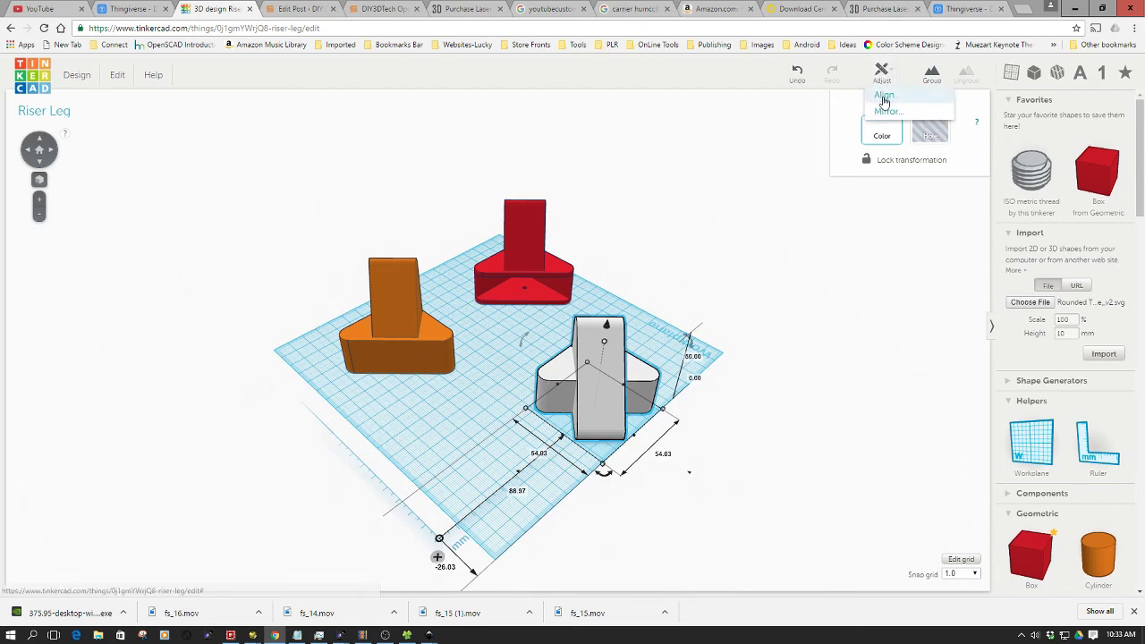
{"action": "left_click", "coordinate": [884, 94]}
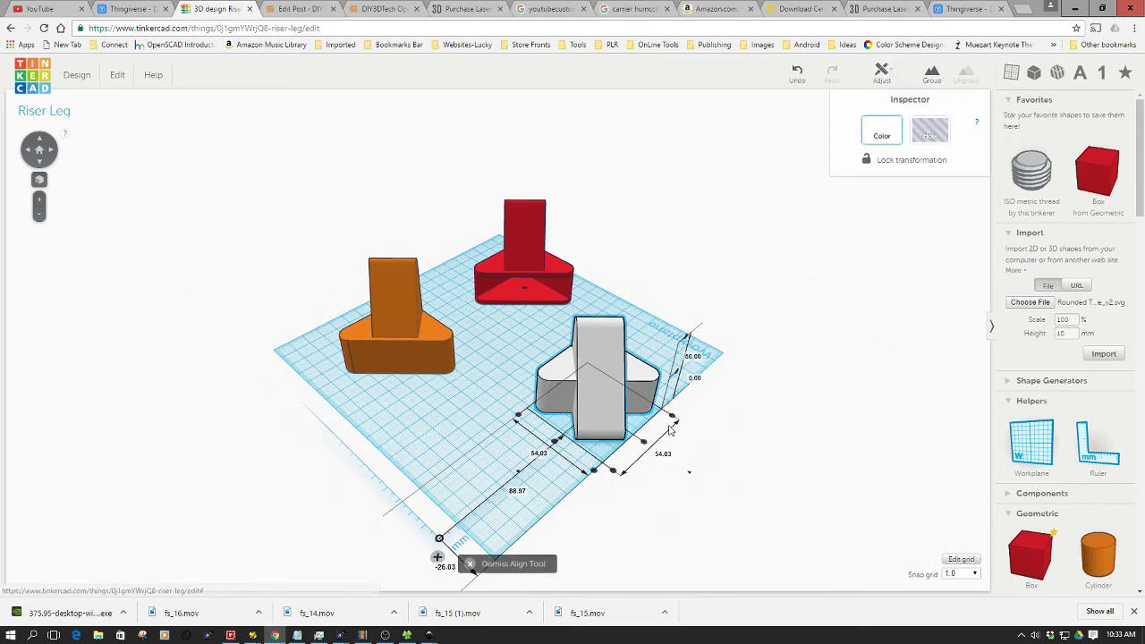
{"action": "left_click", "coordinate": [644, 442]}
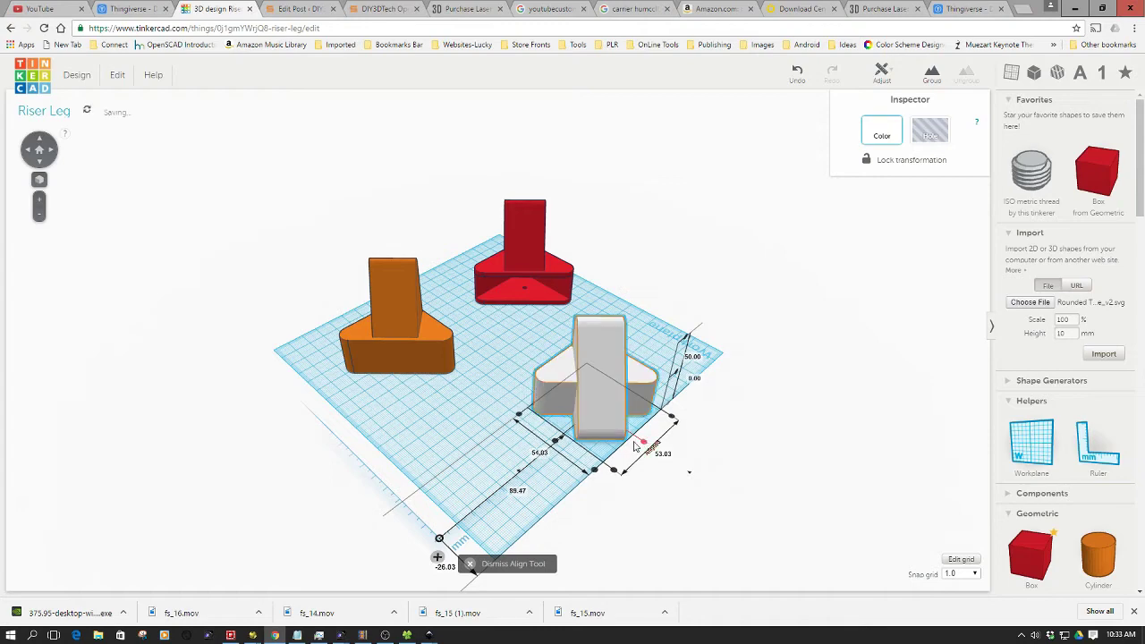
{"action": "left_click", "coordinate": [759, 478]}
Step: Nudge the upright triangle about 2 mm further across the base, offset reading 87.47
{"action": "right_click_drag", "start_coordinate": [734, 471], "coordinate": [547, 448]}
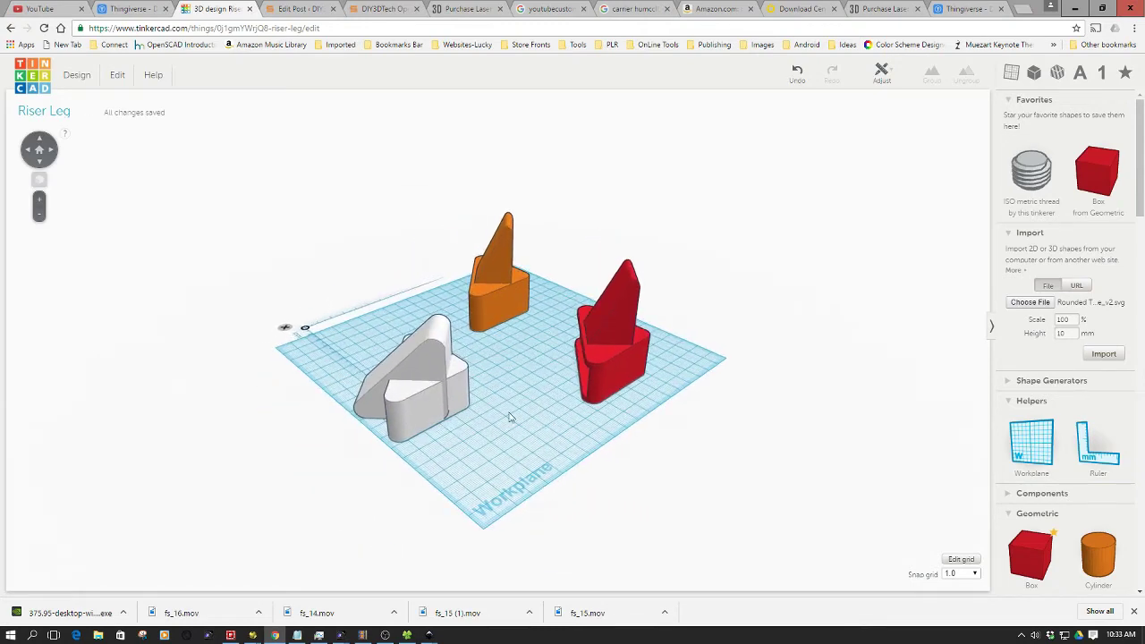
{"action": "left_click", "coordinate": [437, 336]}
{"action": "key", "text": "Left"}
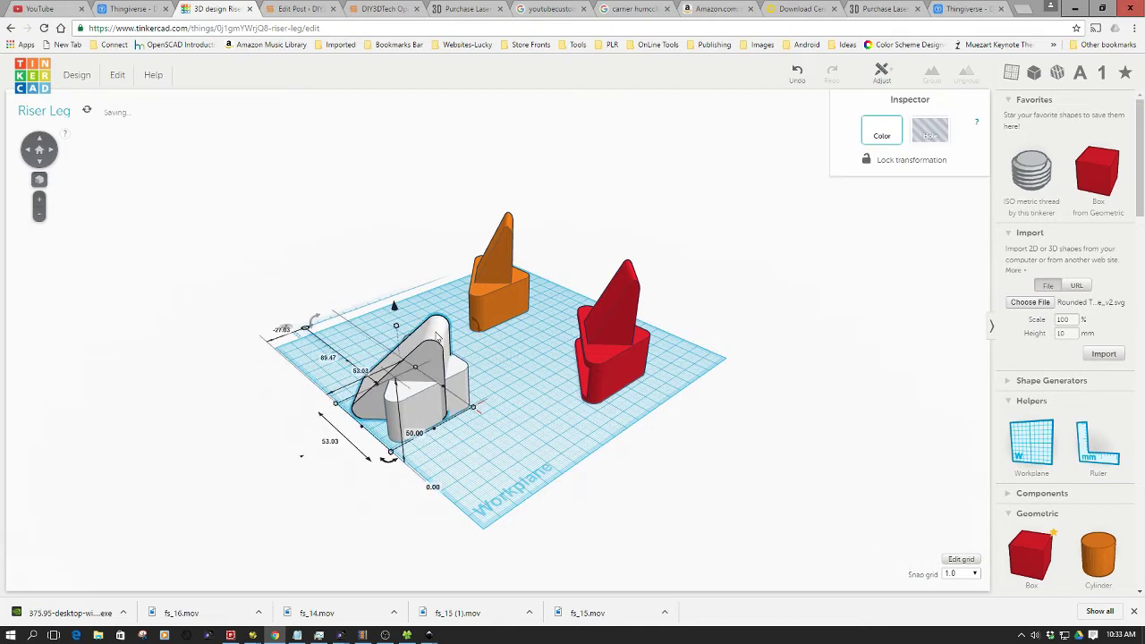
{"action": "key", "text": "Right"}
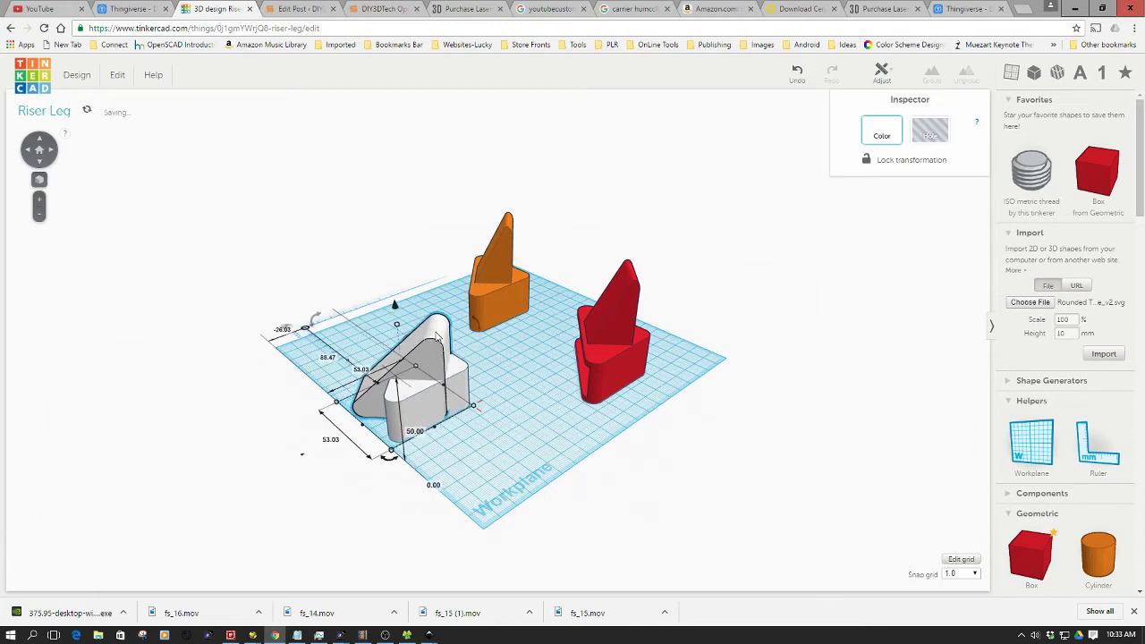
{"action": "key", "text": "Up"}
{"action": "key", "text": "Up"}
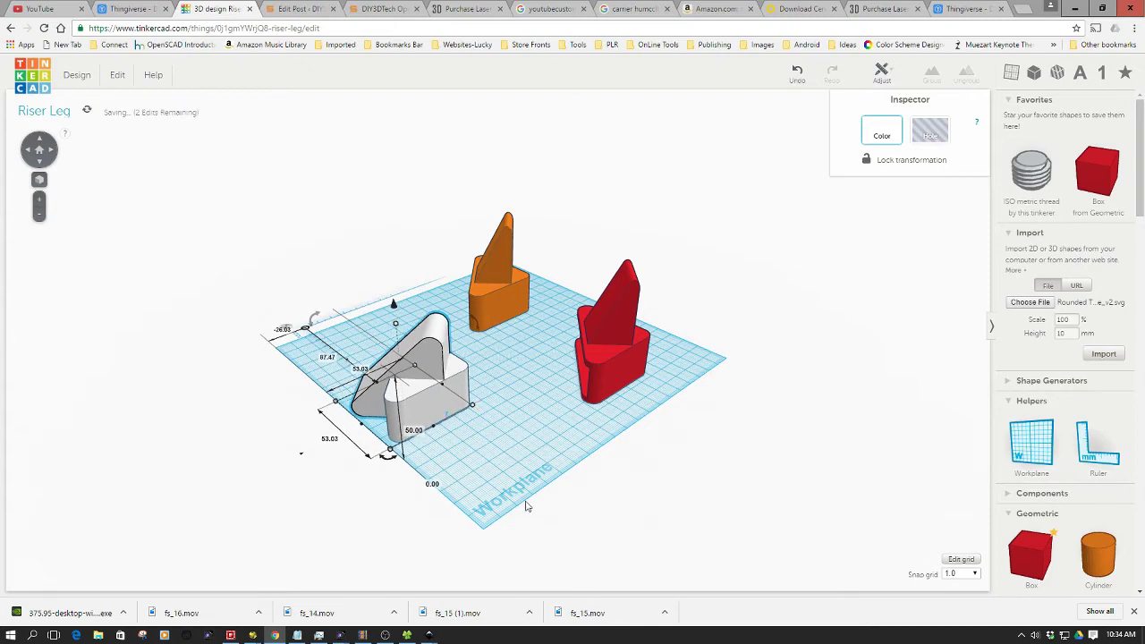
{"action": "right_click_drag", "start_coordinate": [526, 507], "coordinate": [708, 385]}
{"action": "left_click", "coordinate": [605, 300]}
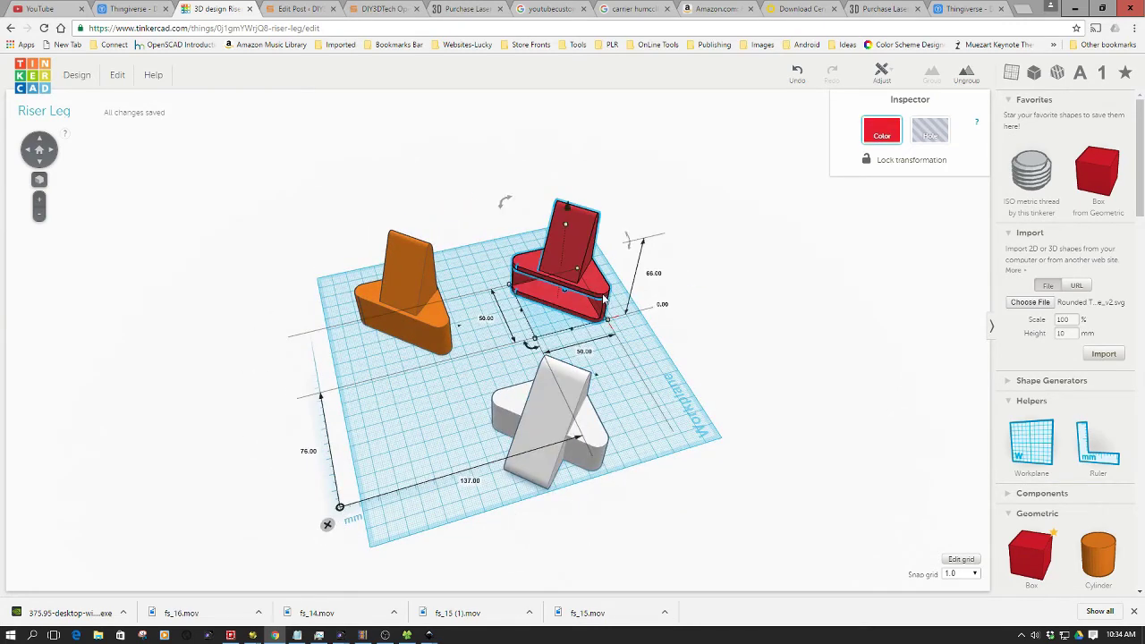
{"action": "left_click", "coordinate": [931, 130]}
{"action": "left_click", "coordinate": [653, 418]}
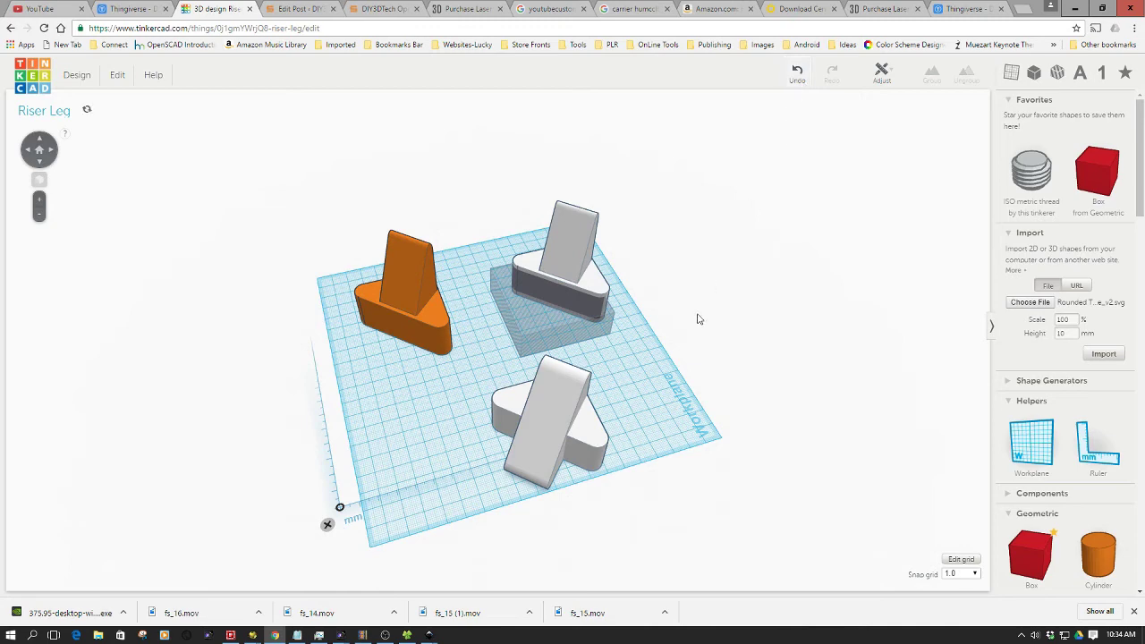
{"action": "key", "text": "ctrl+z"}
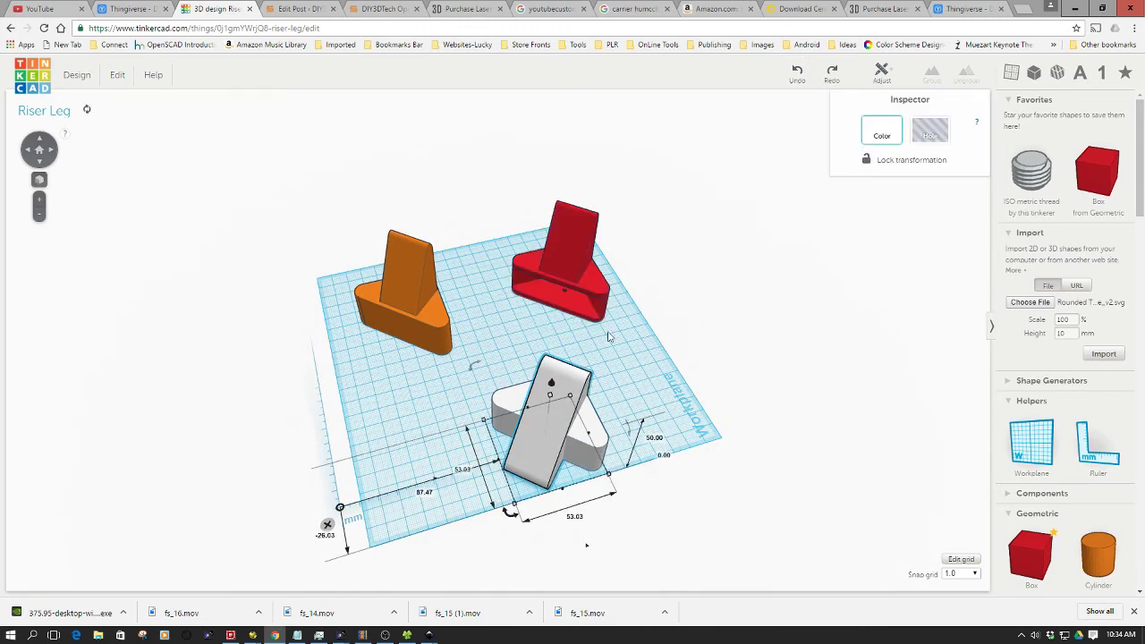
{"action": "scroll", "coordinate": [574, 299], "scroll_direction": "up", "scroll_amount": 5}
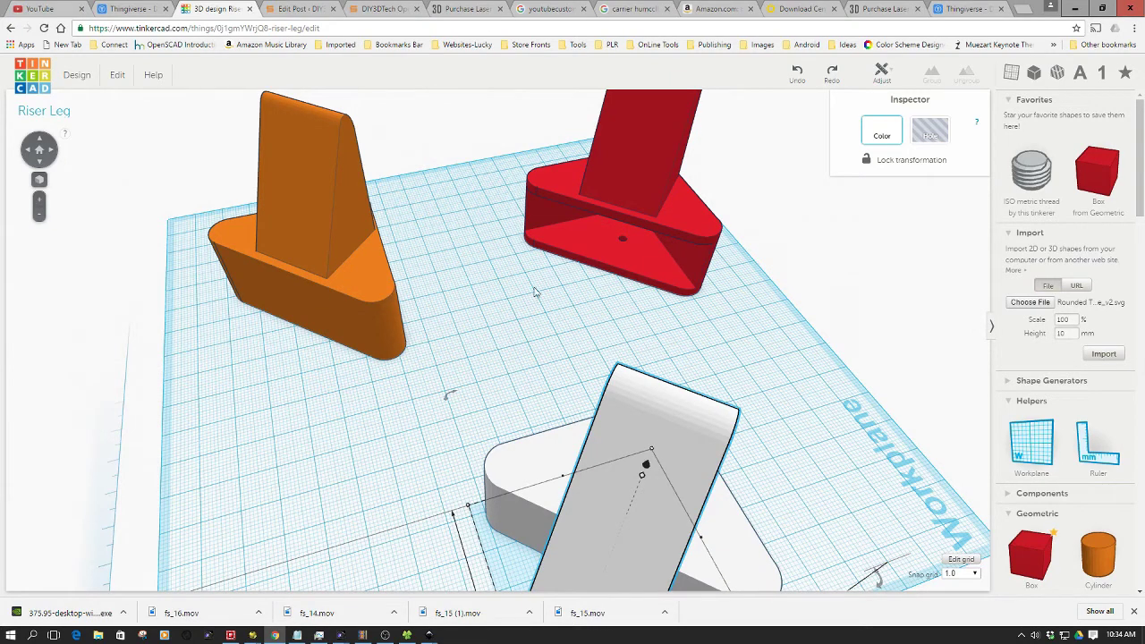
{"action": "left_click", "coordinate": [613, 237]}
{"action": "right_click_drag", "start_coordinate": [827, 451], "coordinate": [660, 412]}
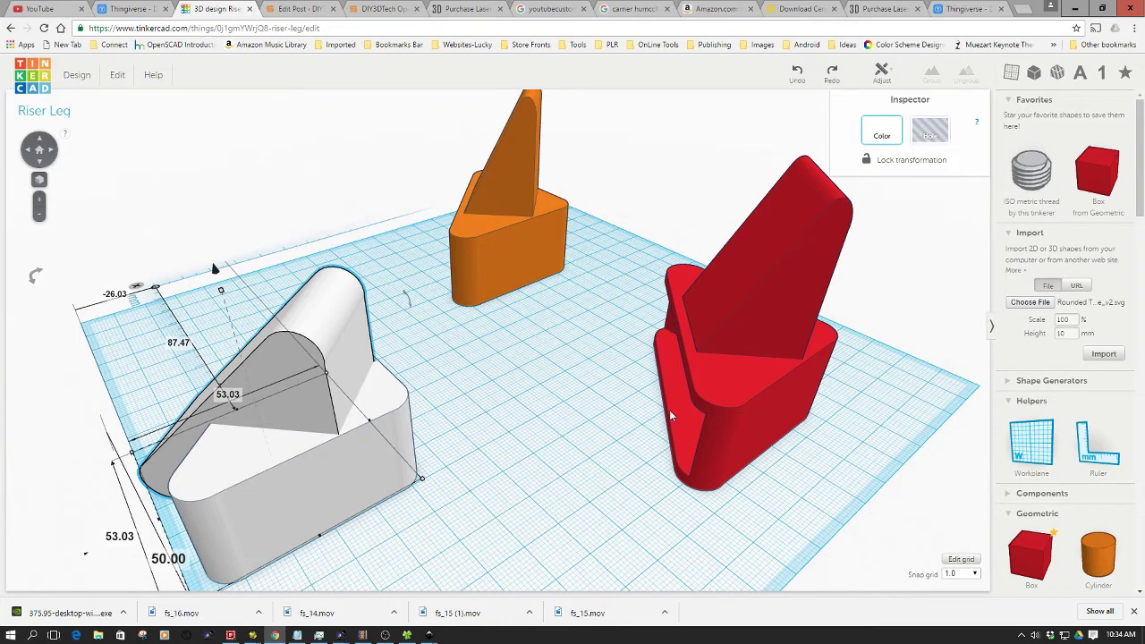
{"action": "left_click", "coordinate": [756, 352]}
{"action": "right_click_drag", "start_coordinate": [473, 434], "coordinate": [743, 435]}
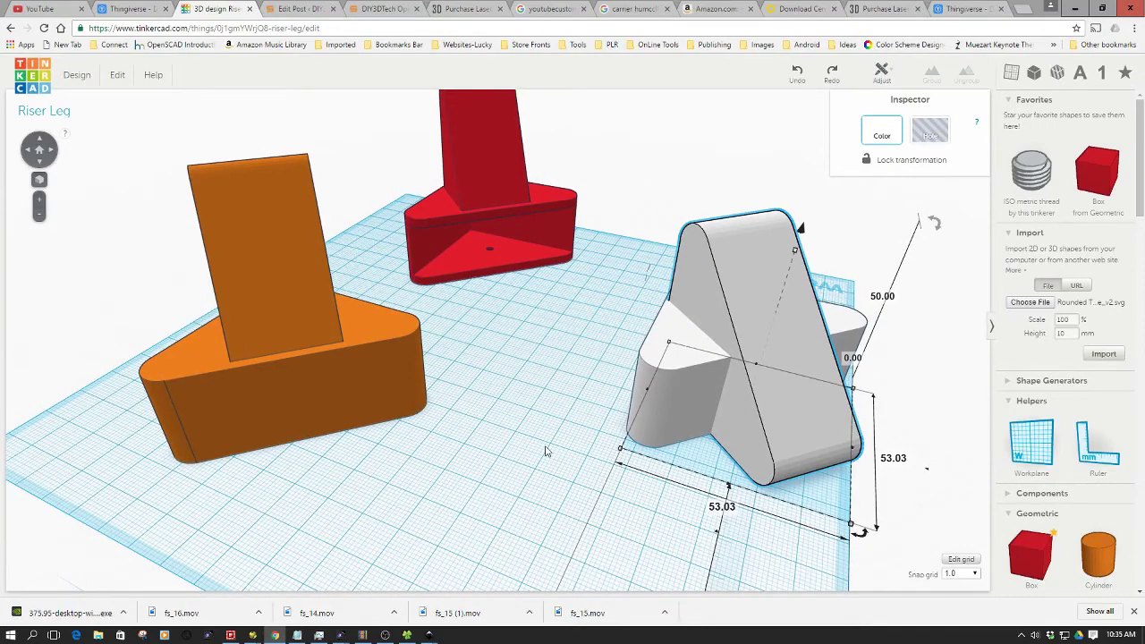